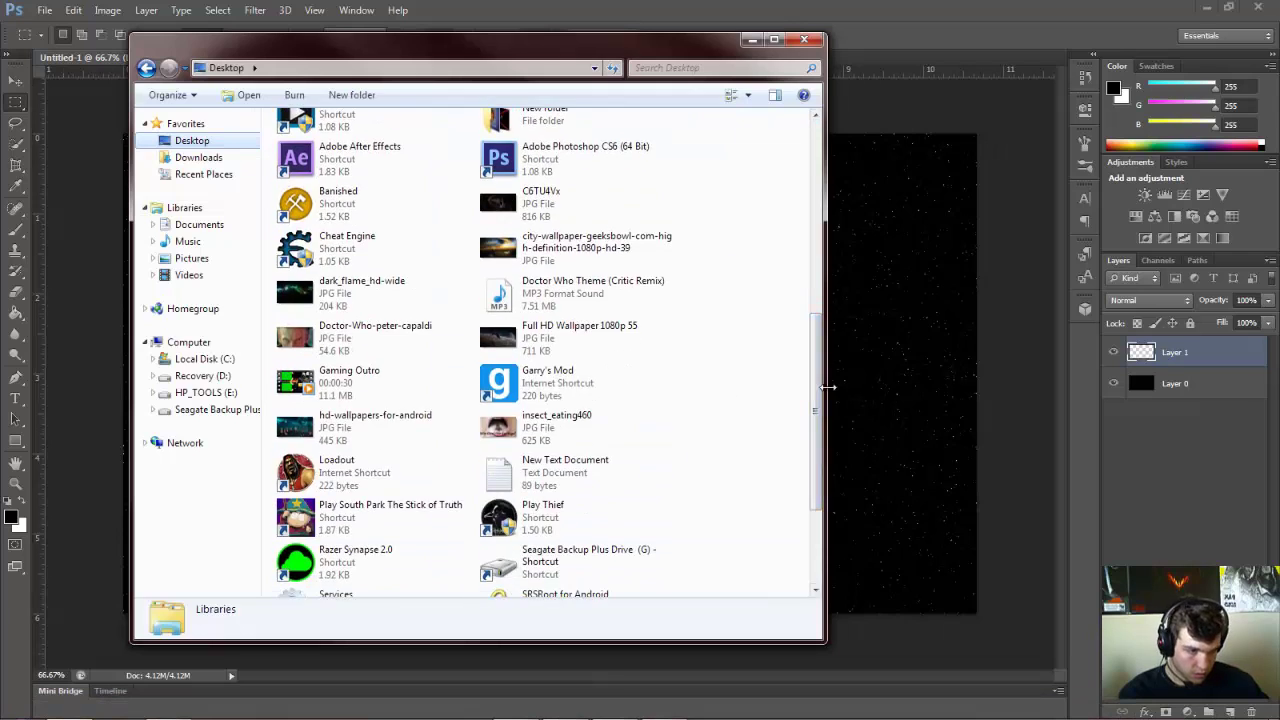
- Open the Doctor-Who-peter-capaldi image, select a rectangle around the eyes and soften its border by increasing the Refine Edge radius
double_click(370, 329)
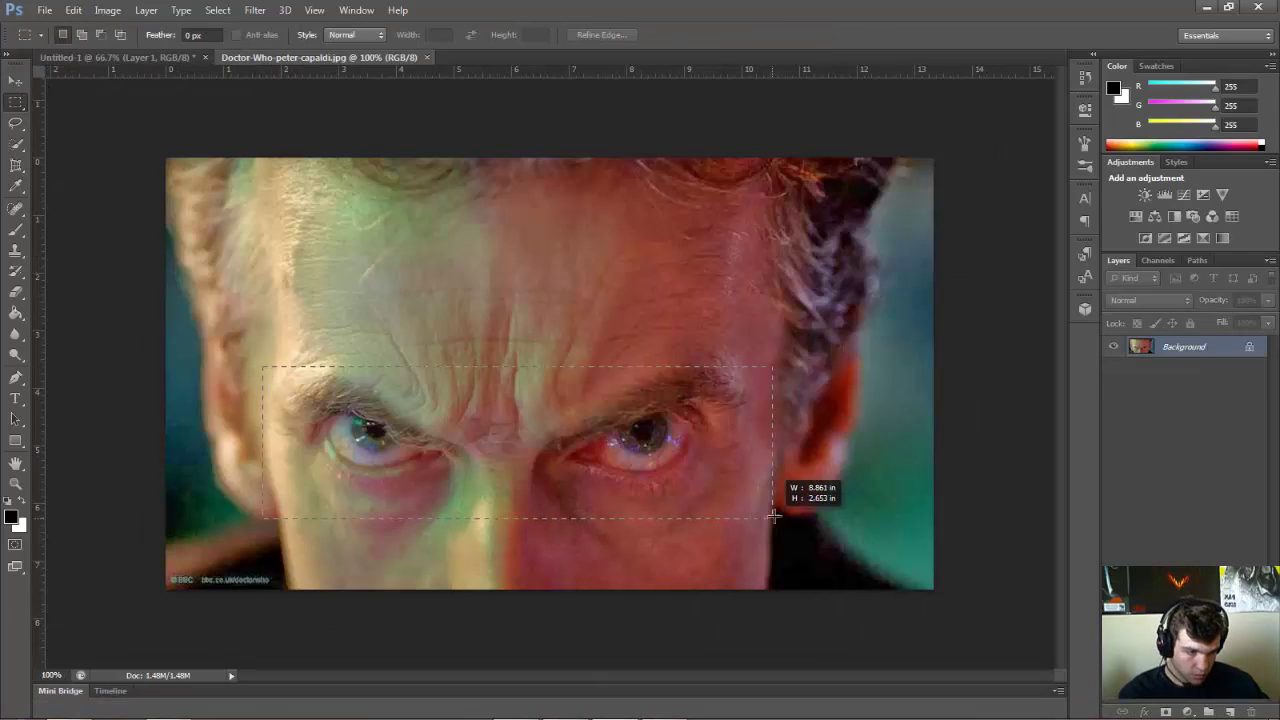
left_click(623, 126)
left_click_drag(1012, 179, 1043, 180)
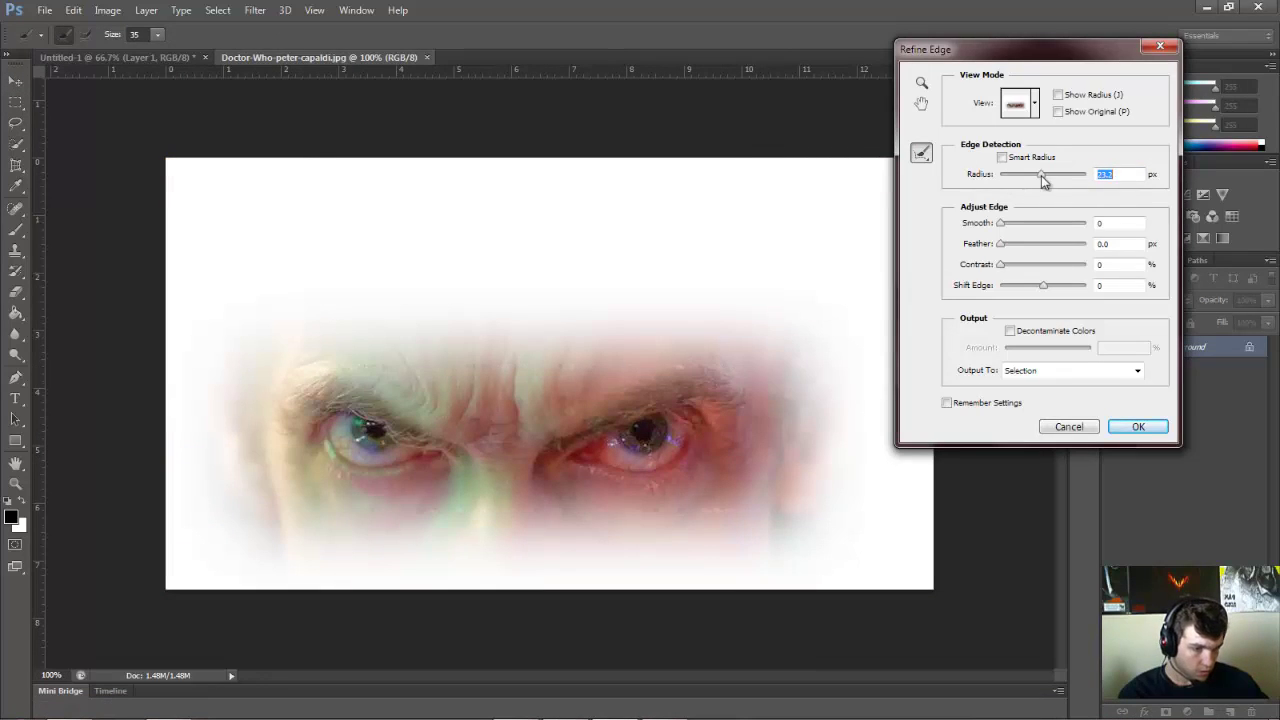
left_click(1138, 427)
- Copy the selected eyes onto their own layer and hide the Background layer
right_click(596, 86)
left_click(657, 214)
left_click(1113, 383)
key("v")
- Duplicate the cut-out eyes layer into the Untitled-1 document
right_click(1210, 352)
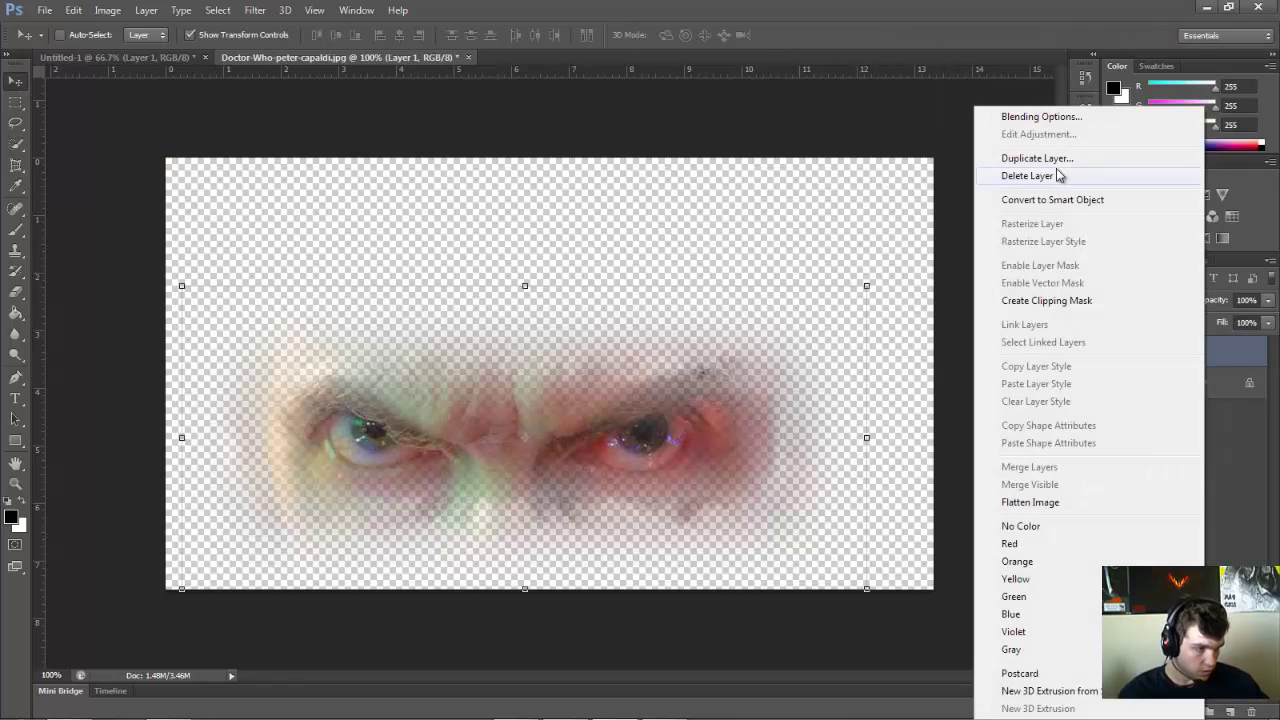
key("Escape")
right_click(1206, 352)
left_click(1240, 418)
left_click(463, 329)
left_click(440, 345)
left_click(583, 263)
- Resize the eyes layer and move it to the upper middle of the starfield
key("ctrl+t")
left_click_drag(400, 320, 385, 232)
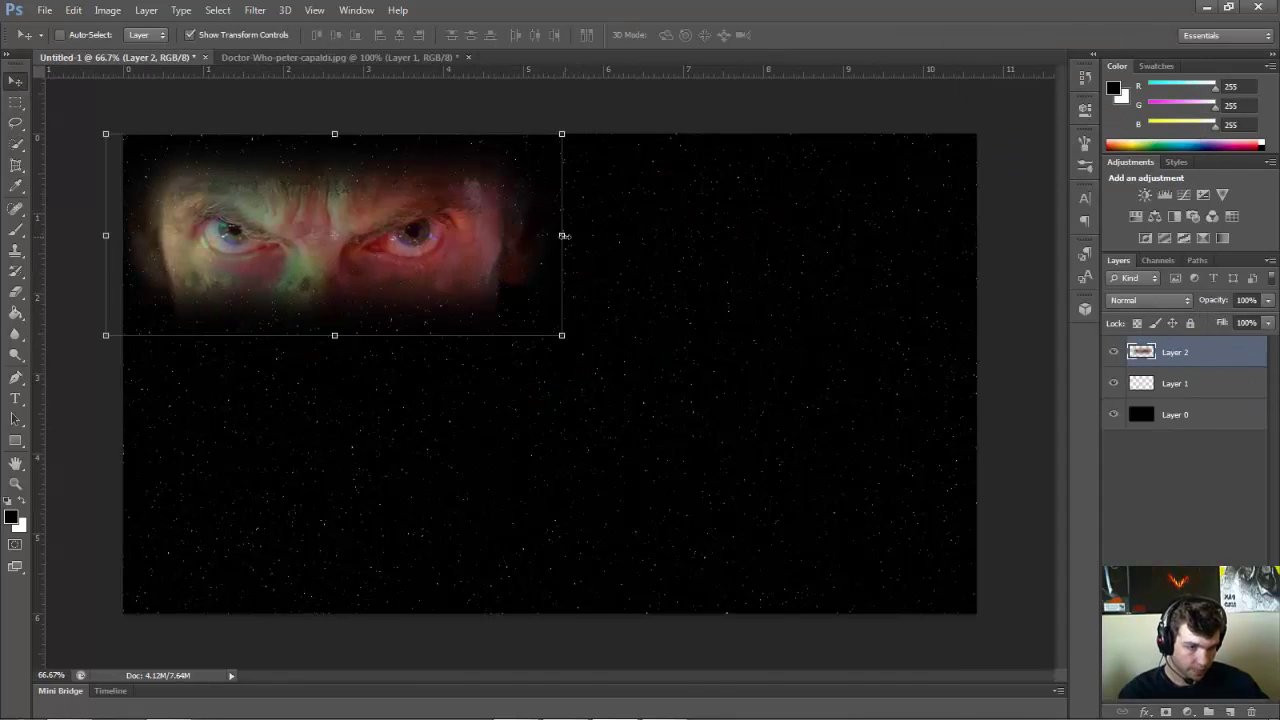
left_click_drag(560, 234, 983, 235)
left_click_drag(544, 335, 554, 420)
left_click_drag(123, 134, 554, 263)
left_click_drag(766, 343, 600, 228)
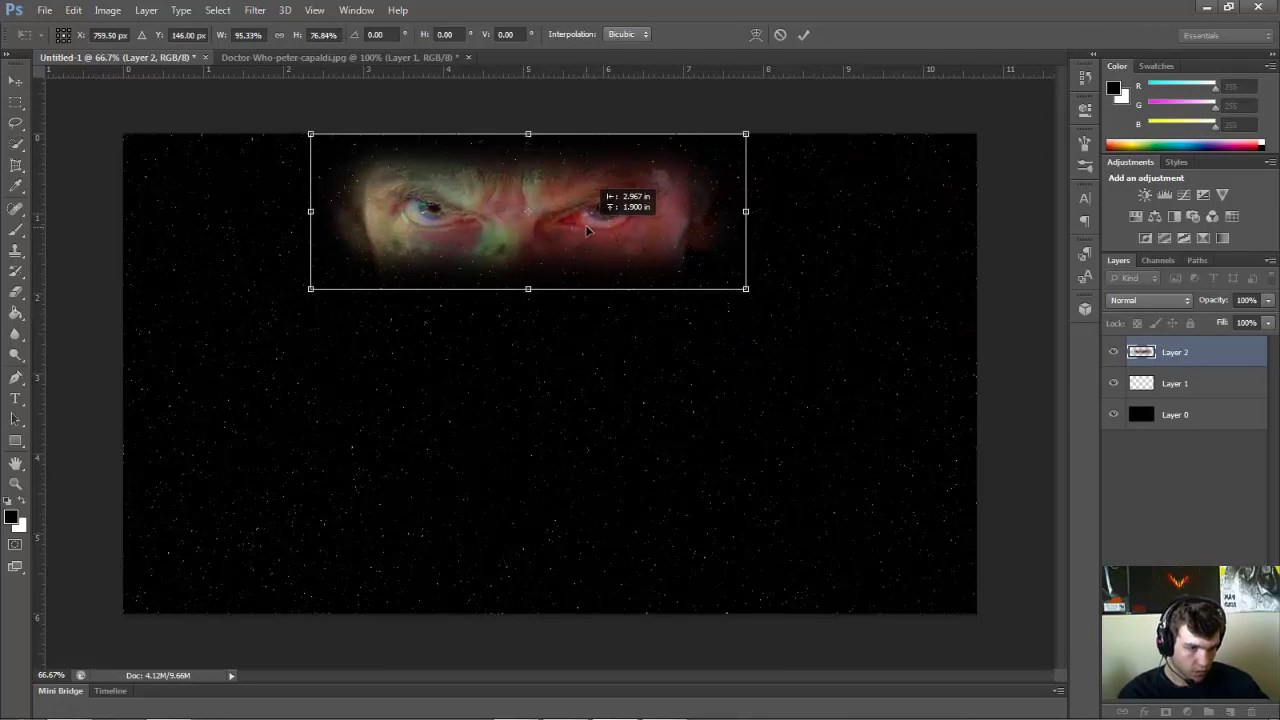
- Lower the eyes layer's opacity to 42% and enlarge the eyes across the upper part of the canvas
left_click_drag(1268, 300, 1222, 325)
left_click_drag(630, 222, 663, 223)
left_click_drag(800, 294, 906, 388)
left_click_drag(545, 304, 702, 248)
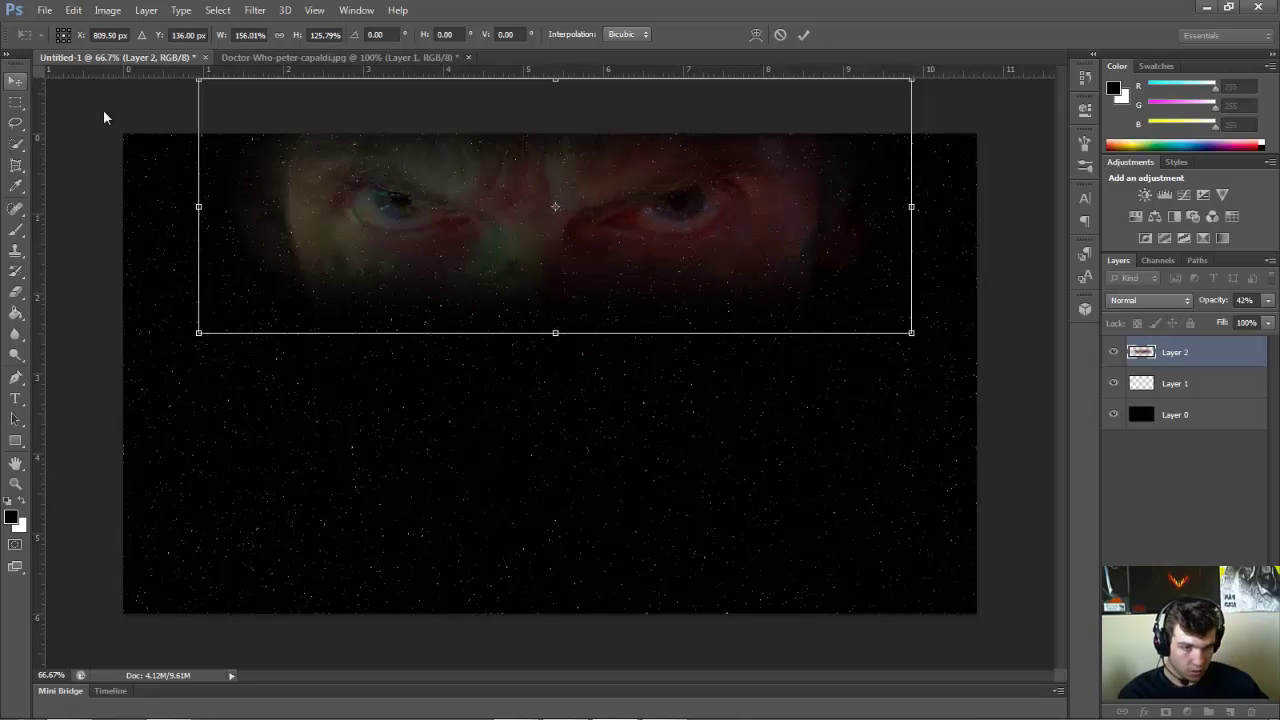
key("Return")
- Place the yellow texture image in the document and stretch it to cover the whole canvas
key("shift+ctrl+p")
left_click(186, 157)
left_click(786, 162)
key("Return")
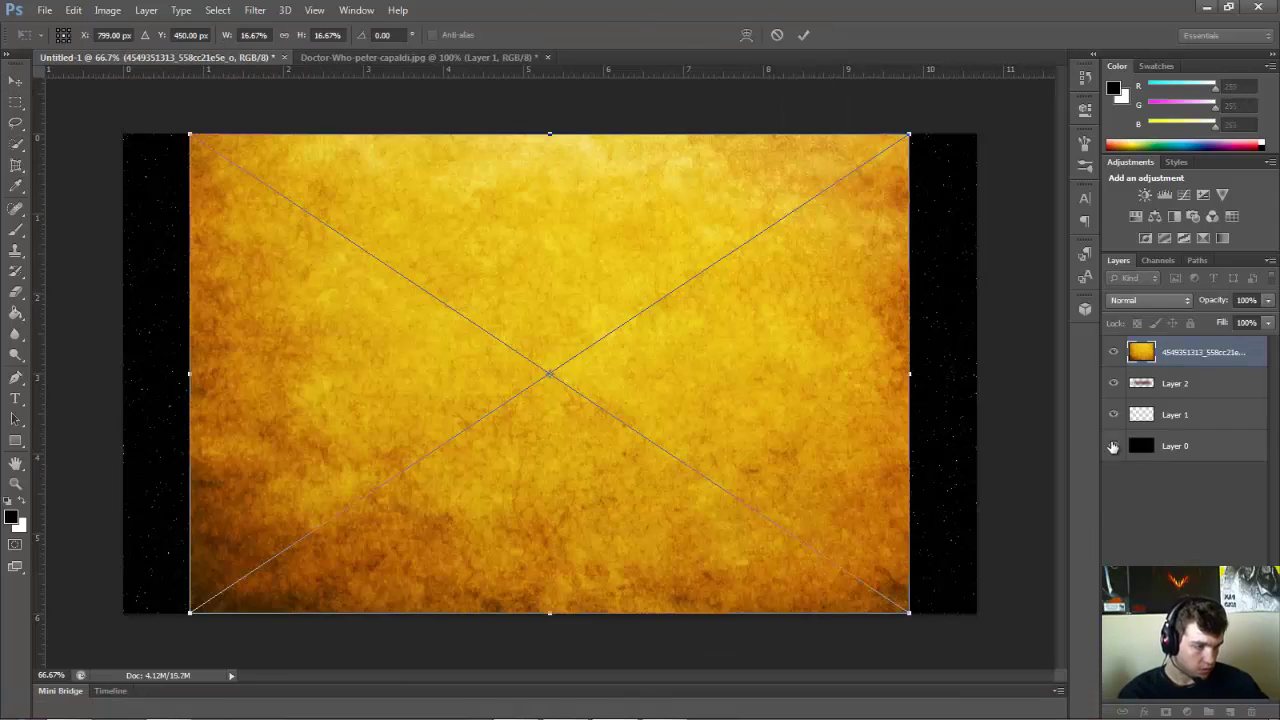
left_click_drag(909, 373, 975, 360)
key("Return")
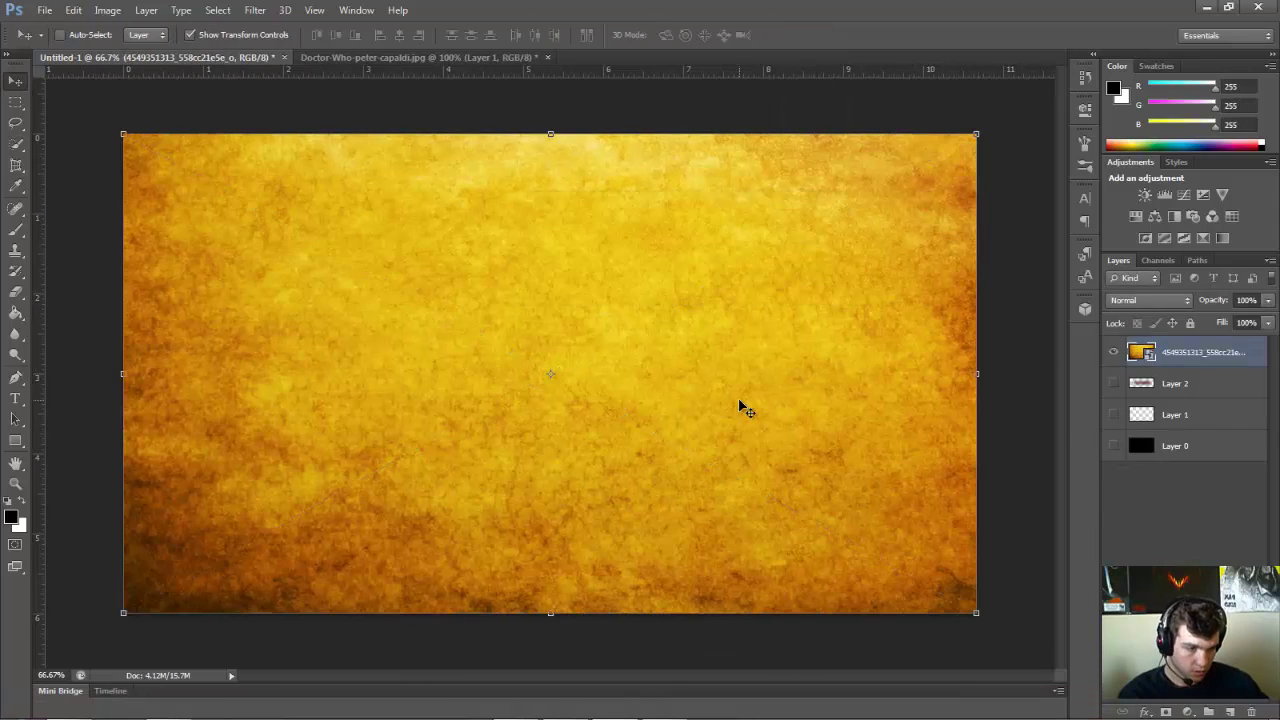
- Apply the Spherize filter to the yellow texture with an amount of 100% in Normal mode
left_click(255, 10)
mouse_move(327, 317)
left_click(485, 262)
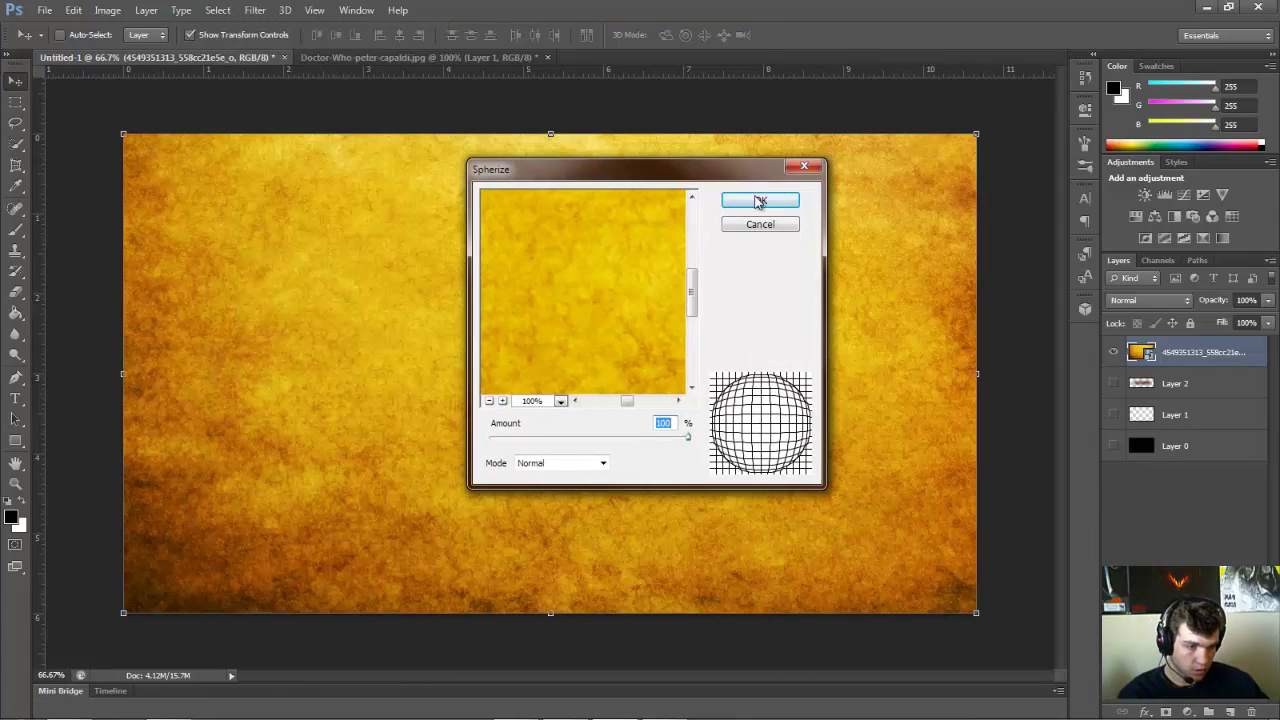
left_click(755, 203)
- Copy the elliptical selection of the spherized texture to a new layer and delete the original texture layer
right_click(494, 338)
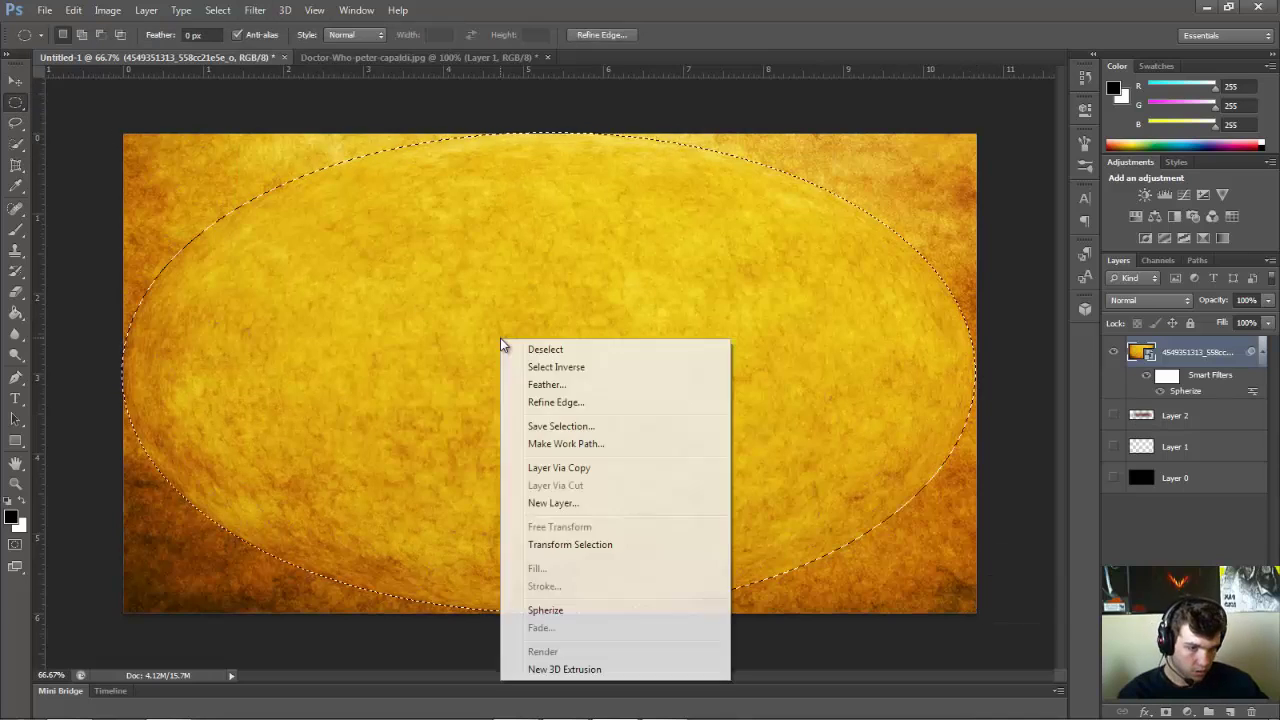
left_click(543, 466)
left_click(1178, 383)
key("Delete")
- Narrow the yellow ellipse to about 56% width so it forms a circular planet, and centre it on the canvas
left_click_drag(123, 373, 500, 376)
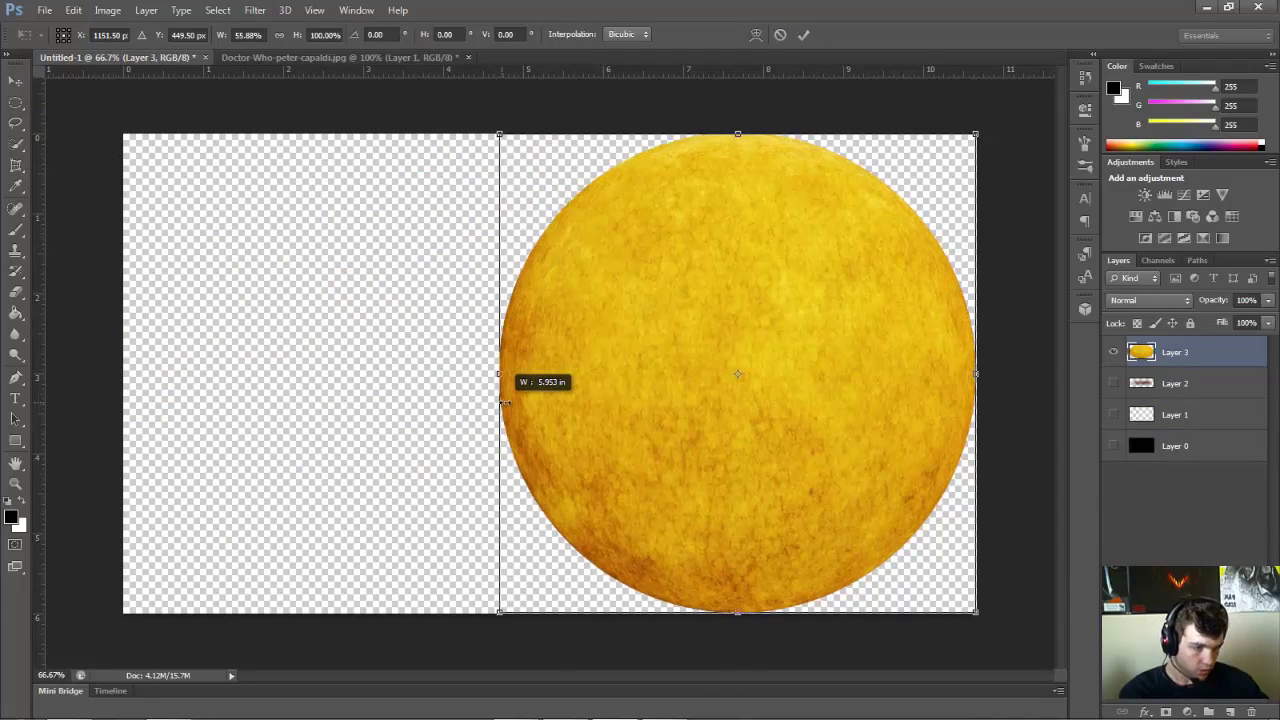
left_click_drag(866, 355, 680, 355)
left_click(1228, 366)
key("Return")
- Add a new layer above the planet, fill it with black and render Difference Clouds on it
key("ctrl+shift+alt+n")
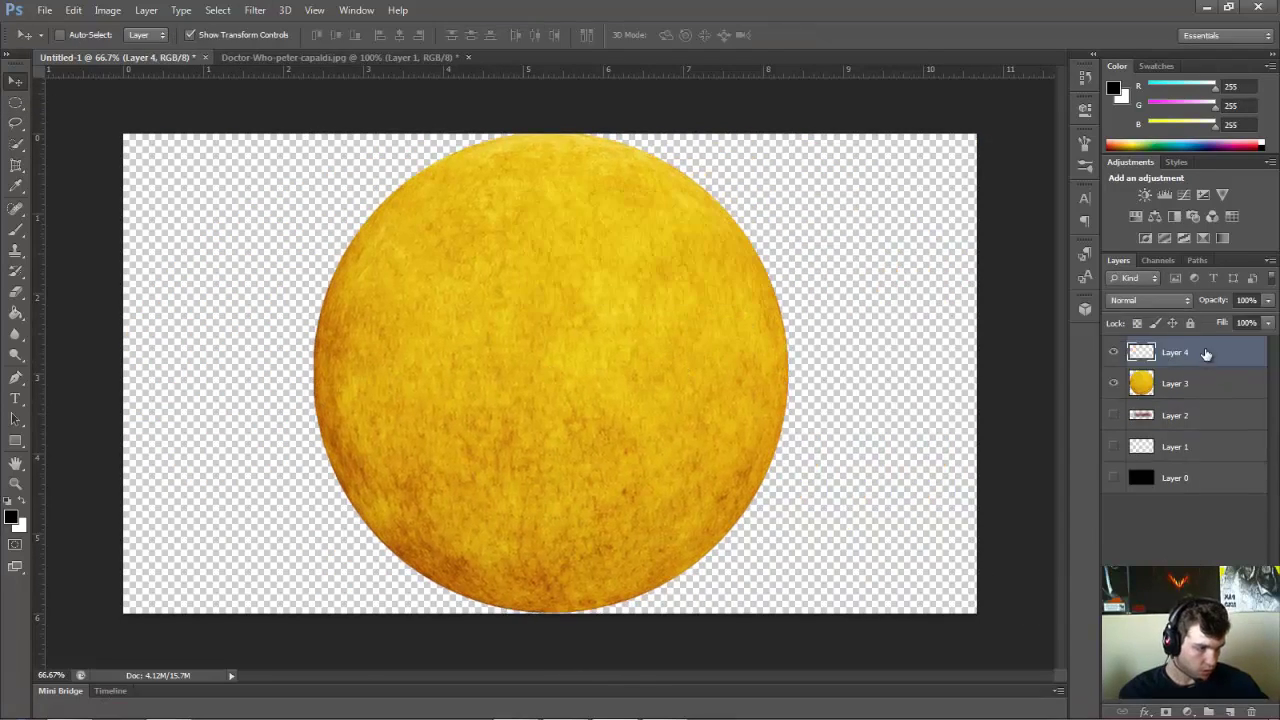
left_click(1113, 383)
key("alt+BackSpace")
left_click(254, 10)
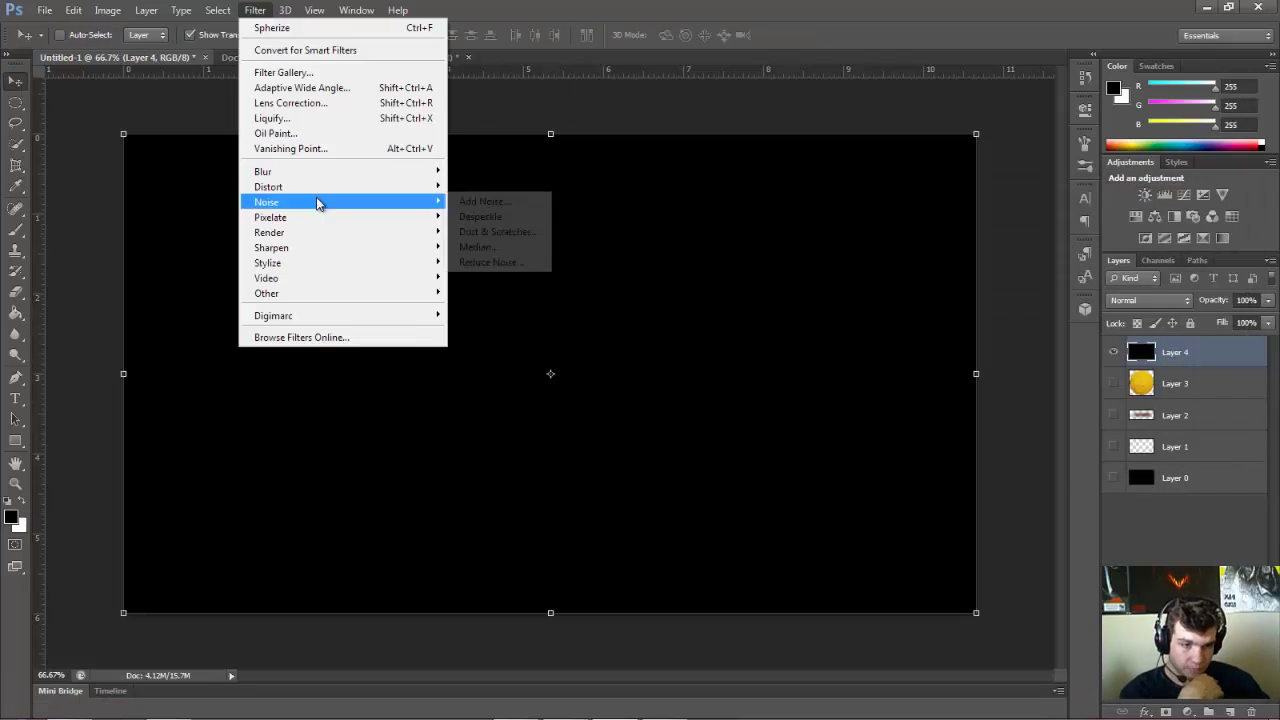
mouse_move(320, 234)
left_click(523, 249)
- Set the clouds layer's opacity to 47% and clip it to the planet layer
left_click(1268, 300)
left_click_drag(1264, 322, 1226, 319)
left_click(1113, 383)
right_click(1250, 352)
left_click(1040, 297)
left_click(1268, 300)
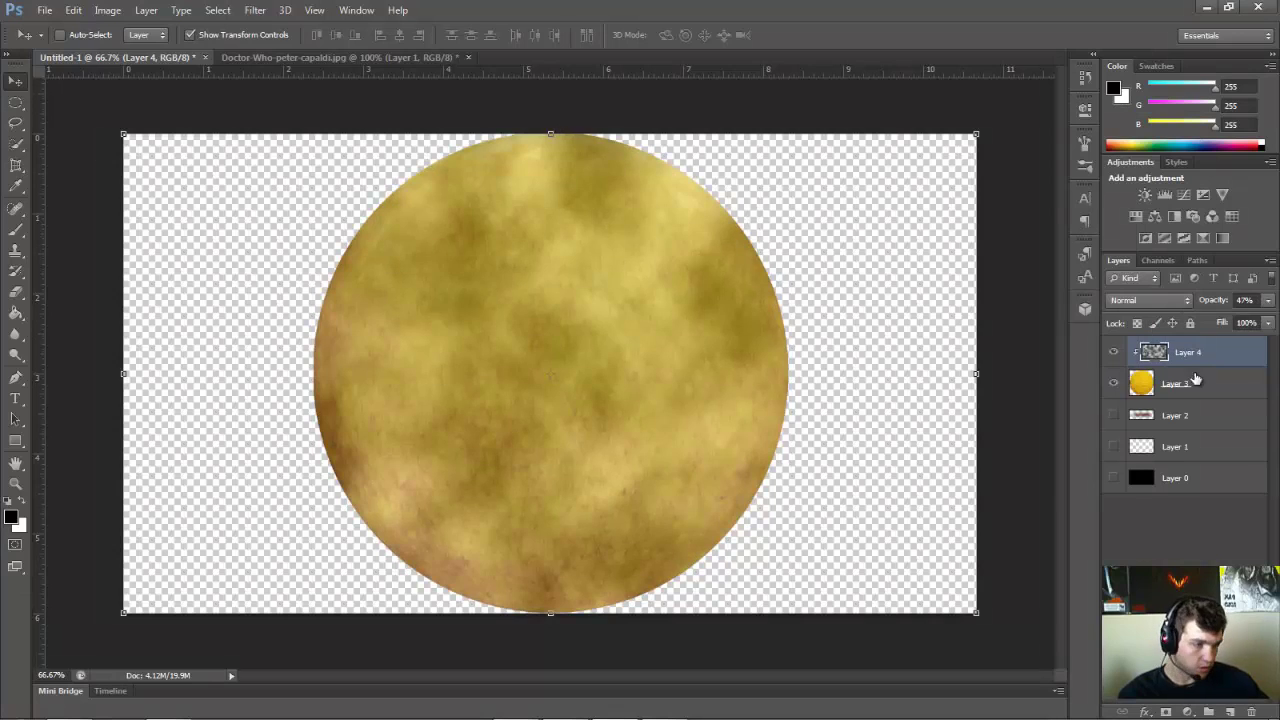
- Rotate the clouds layer slightly and reposition it over the planet
left_click_drag(990, 125, 737, 349)
key("Escape")
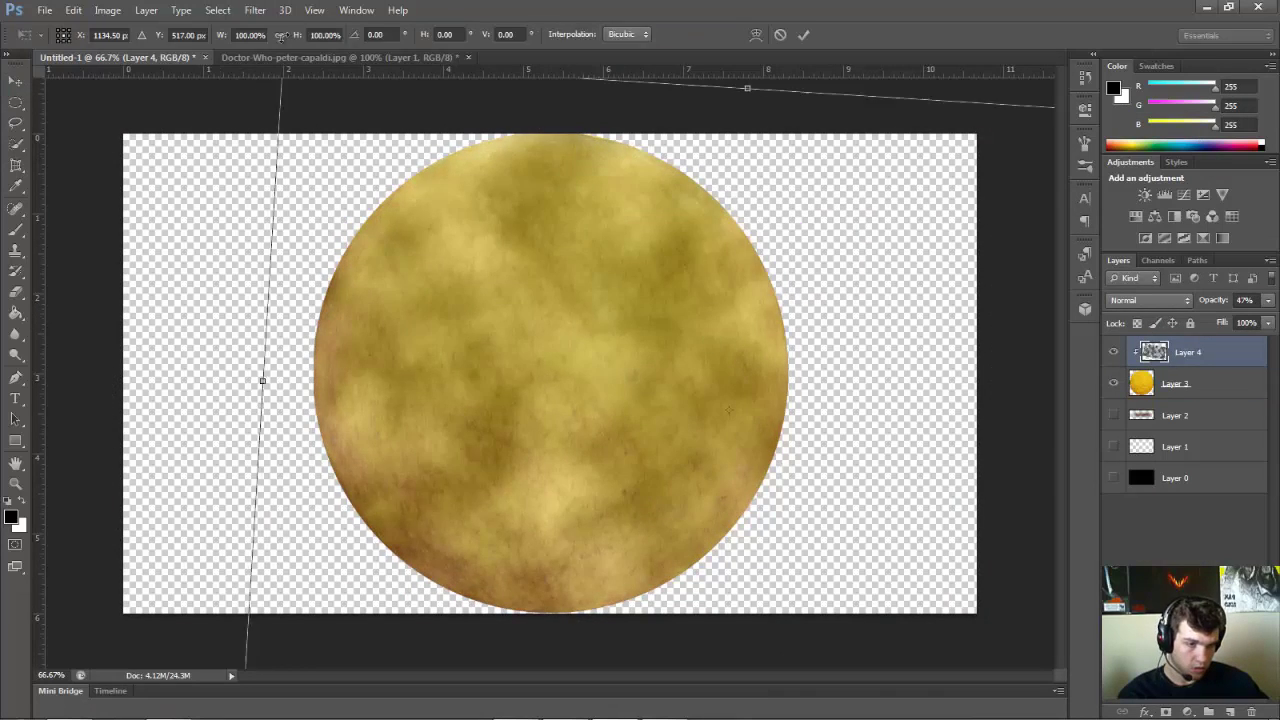
key("Return")
left_click(1200, 383)
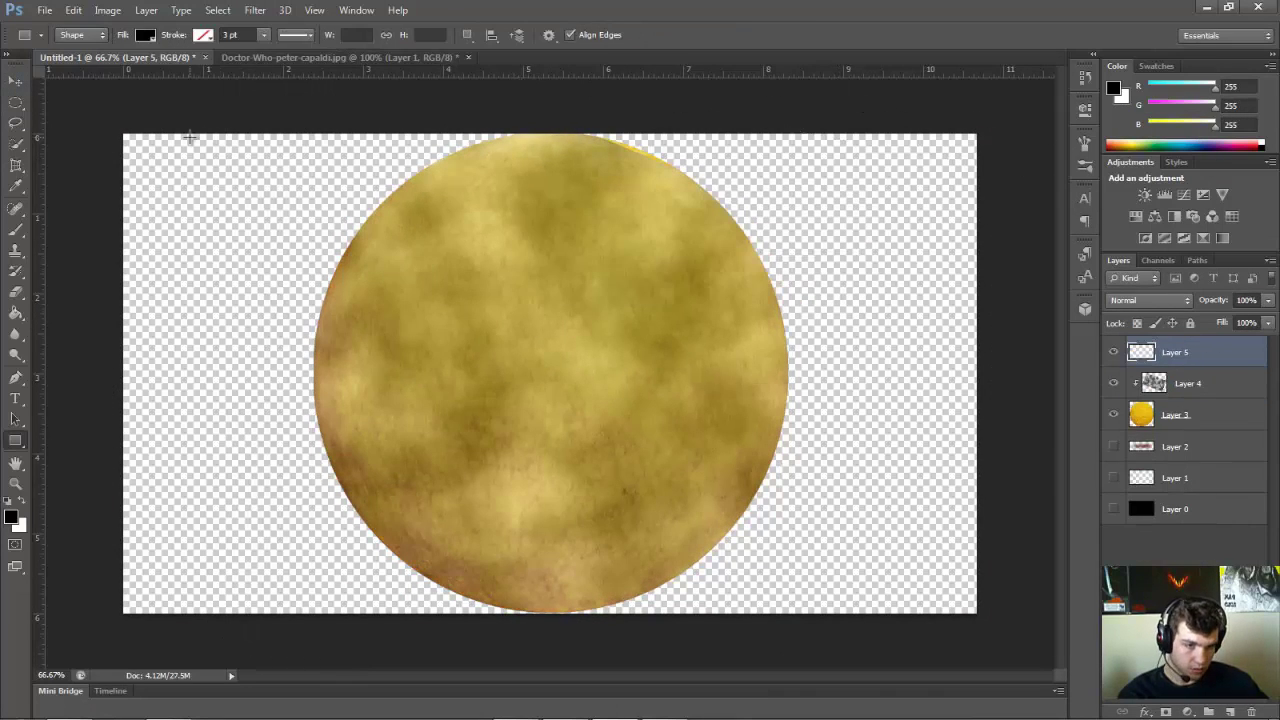
left_click_drag(190, 137, 1011, 700)
left_click_drag(689, 291, 535, 258)
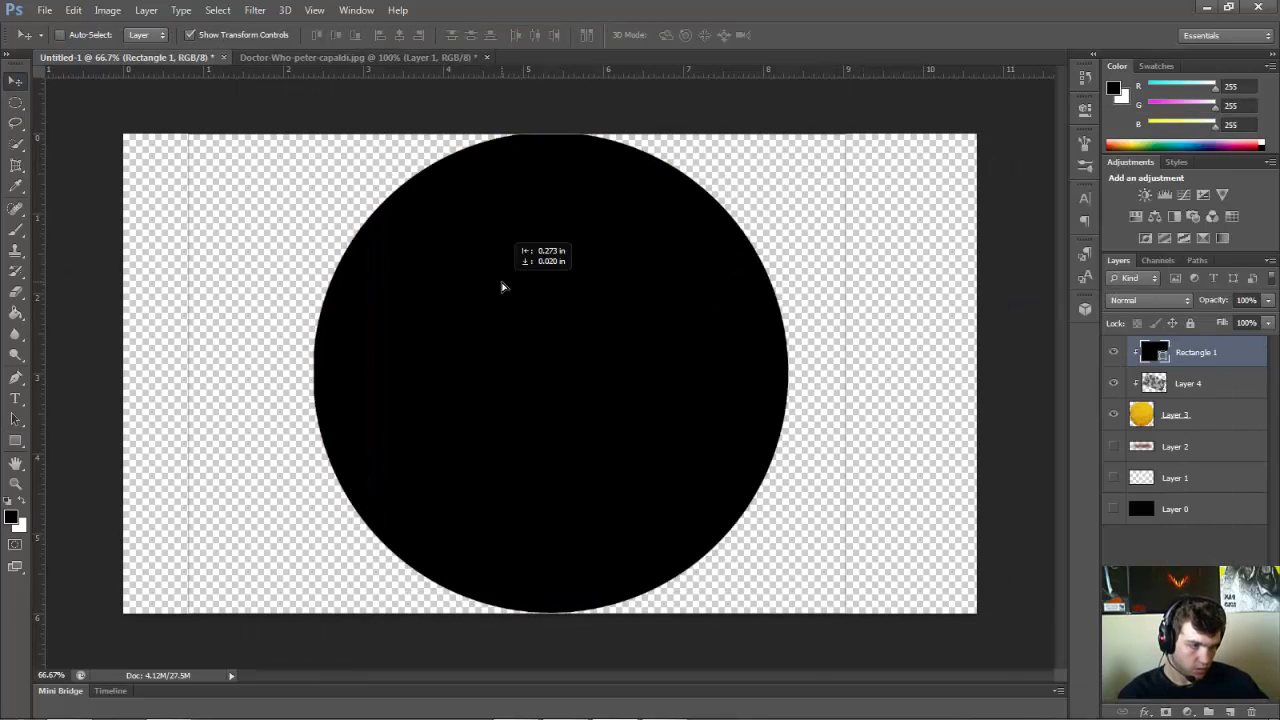
key("ctrl+z")
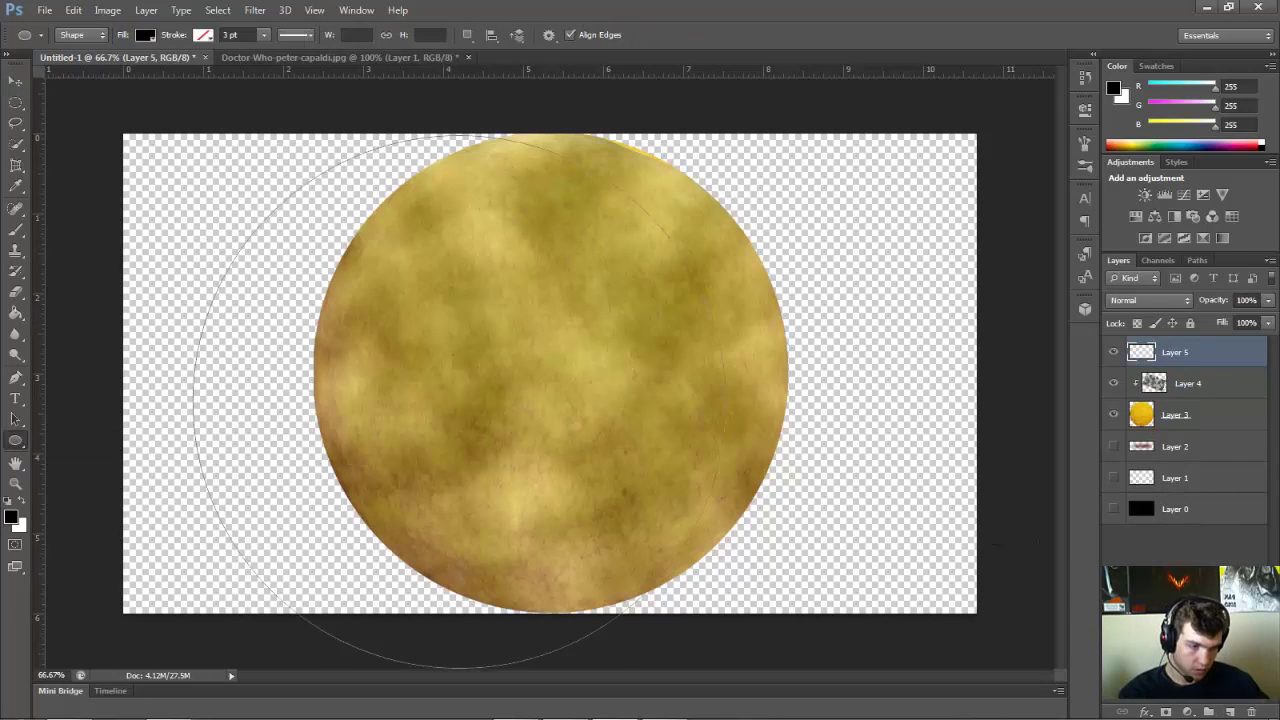
- Add a large black circle clipped to the planet at 64% opacity, offset so that a bright crescent remains
key("v")
key("8")
key("2")
left_click_drag(457, 289, 582, 309)
left_click(1268, 300)
left_click_drag(1248, 322, 1236, 322)
left_click_drag(767, 255, 783, 255)
- Rasterize the black shadow circle and apply a Motion Blur with an angle of -29° and a distance of 10 pixels
left_click(255, 10)
mouse_move(336, 174)
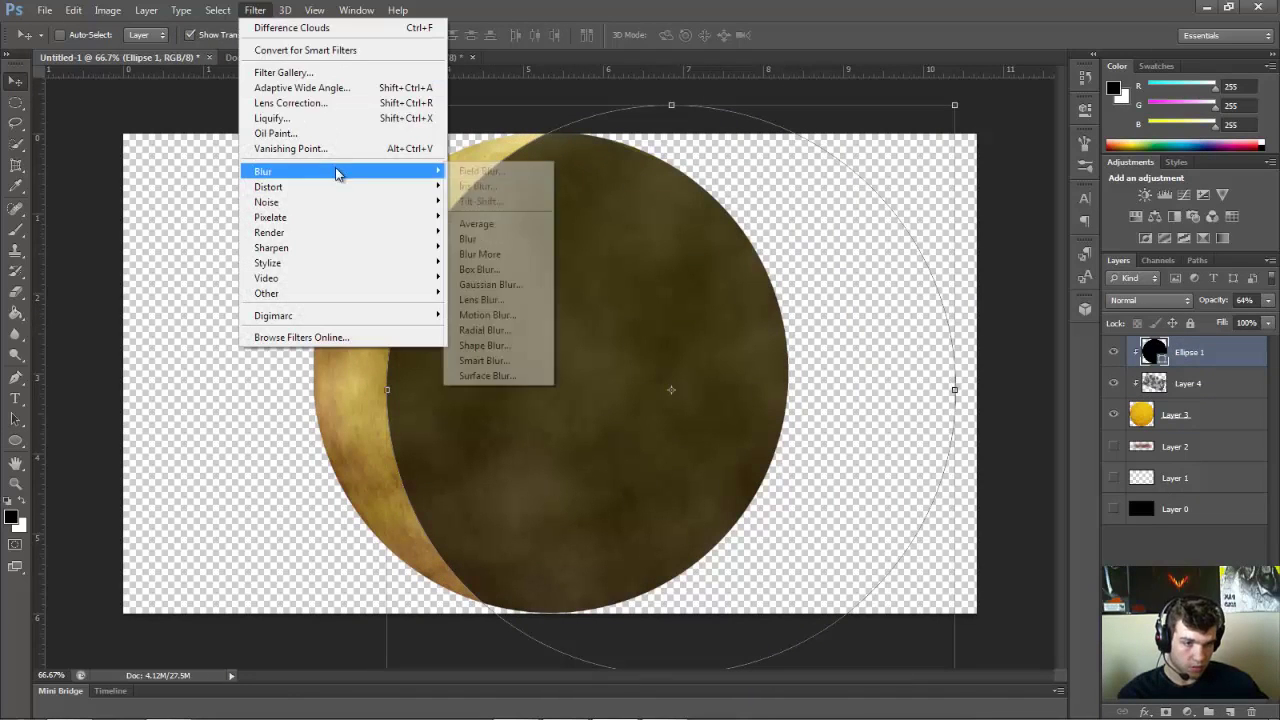
left_click(487, 315)
left_click(611, 306)
left_click(255, 10)
left_click(487, 315)
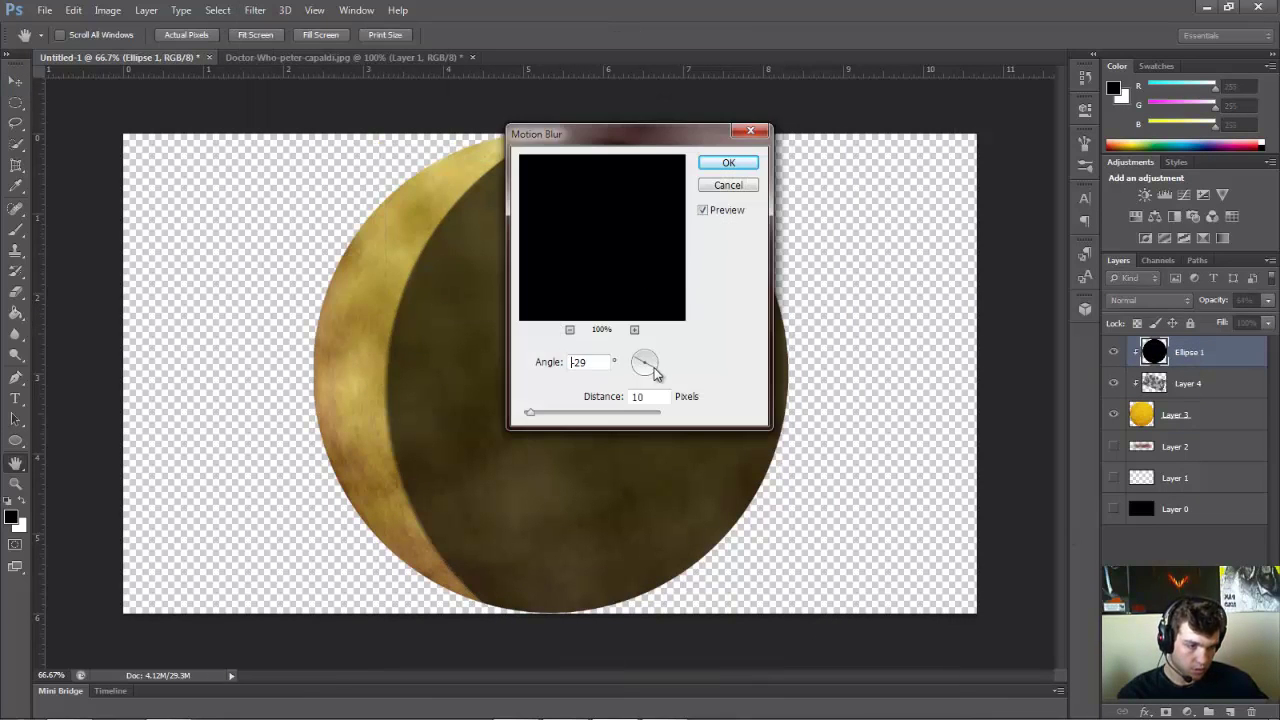
key("Return")
- Move the blurred shadow circle over the planet and rotate it about 23° to reshape the crescent
left_click_drag(680, 358, 693, 387)
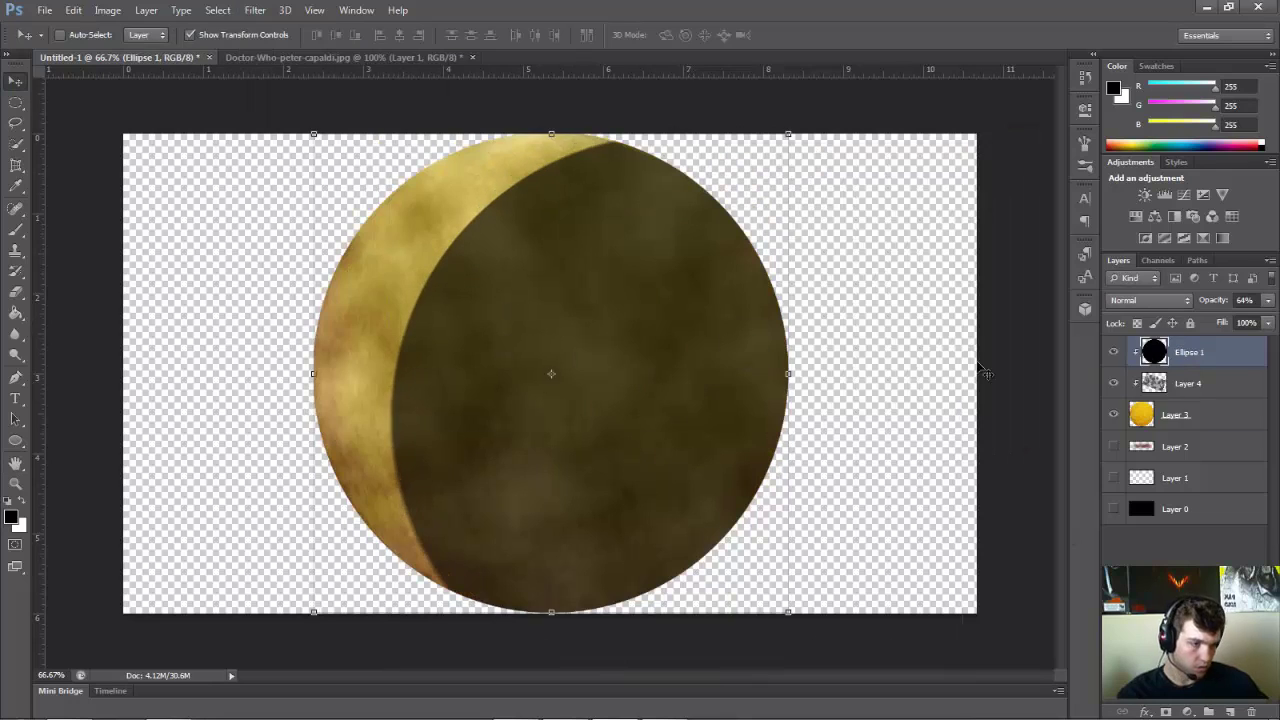
left_click_drag(985, 373, 950, 500)
key("Escape")
left_click_drag(957, 417, 880, 422)
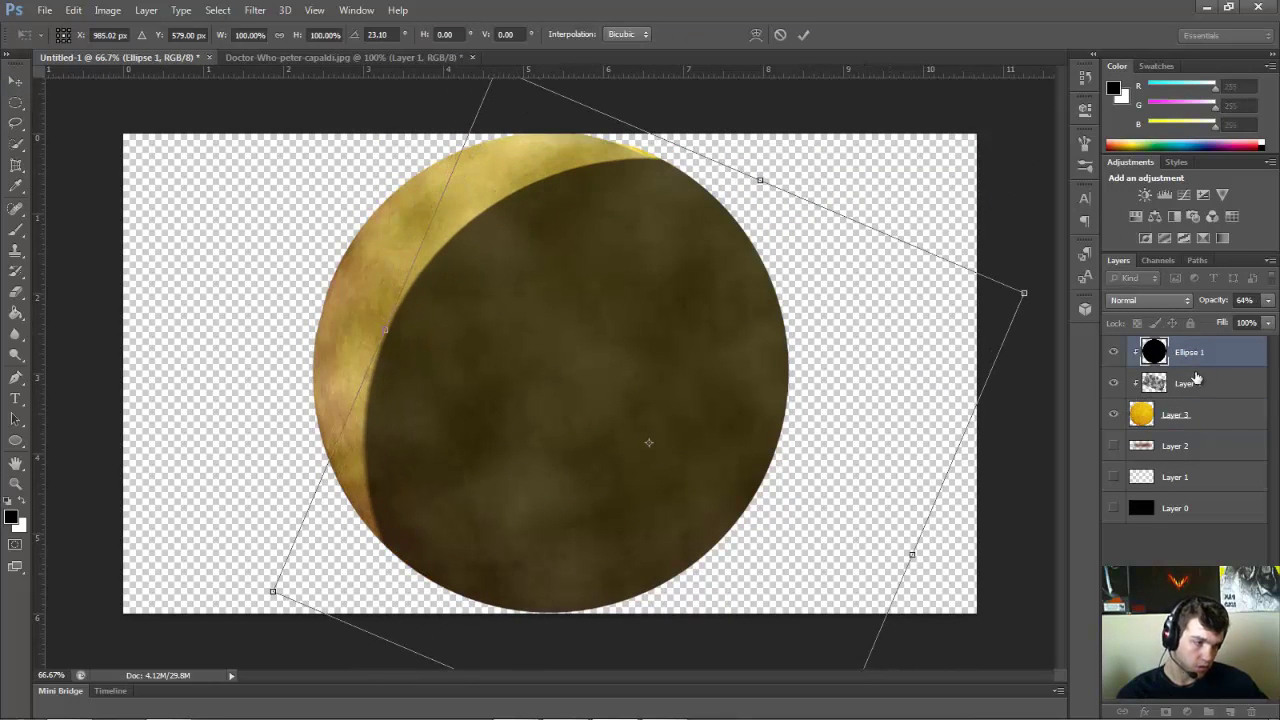
key("Return")
- Show the black Layer 0 and merge the planet, clouds and shadow layers into one layer
left_click(1160, 415)
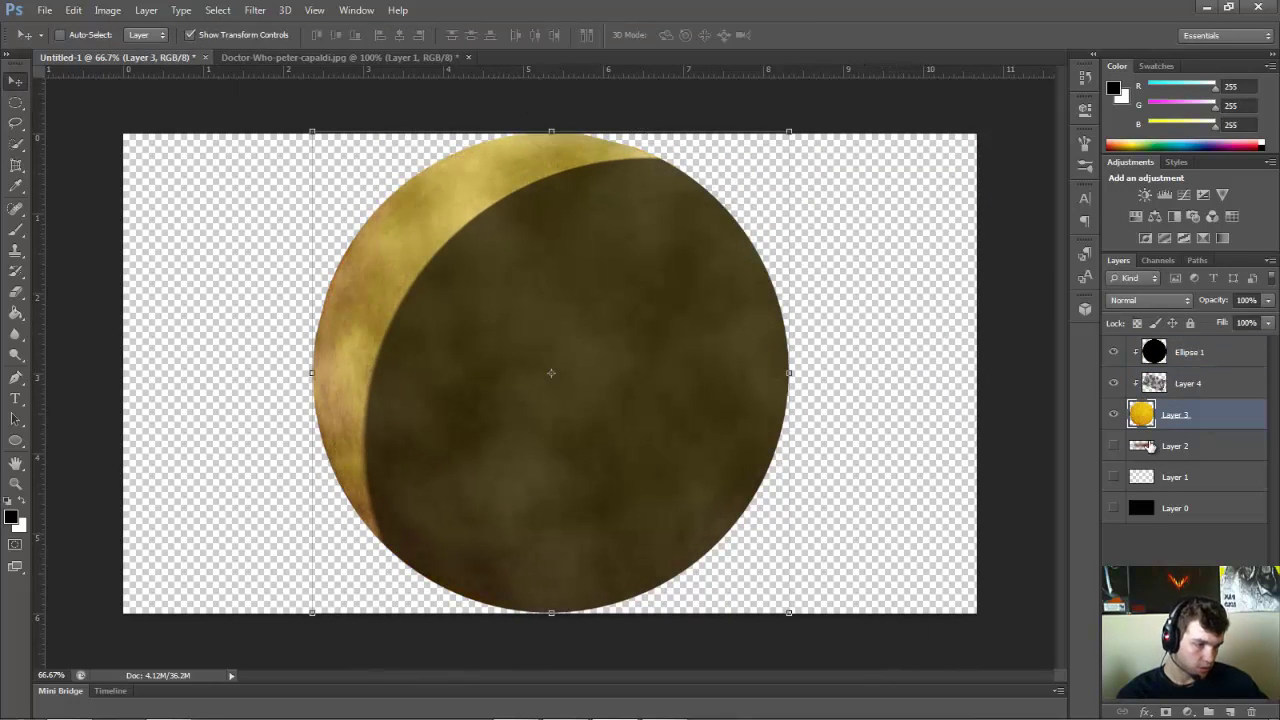
left_click(1117, 508)
left_click(1210, 352, "shift")
right_click(1210, 352)
left_click(1050, 463)
- Scale the merged planet to about half size near the canvas centre and show the eyes layer
key("ctrl+t")
left_click_drag(312, 133, 552, 376)
left_click_drag(640, 480, 527, 421)
key("Return")
left_click(1113, 383)
- Move the planet down to the lower middle of the canvas, below the eyes
left_click_drag(661, 275, 671, 284)
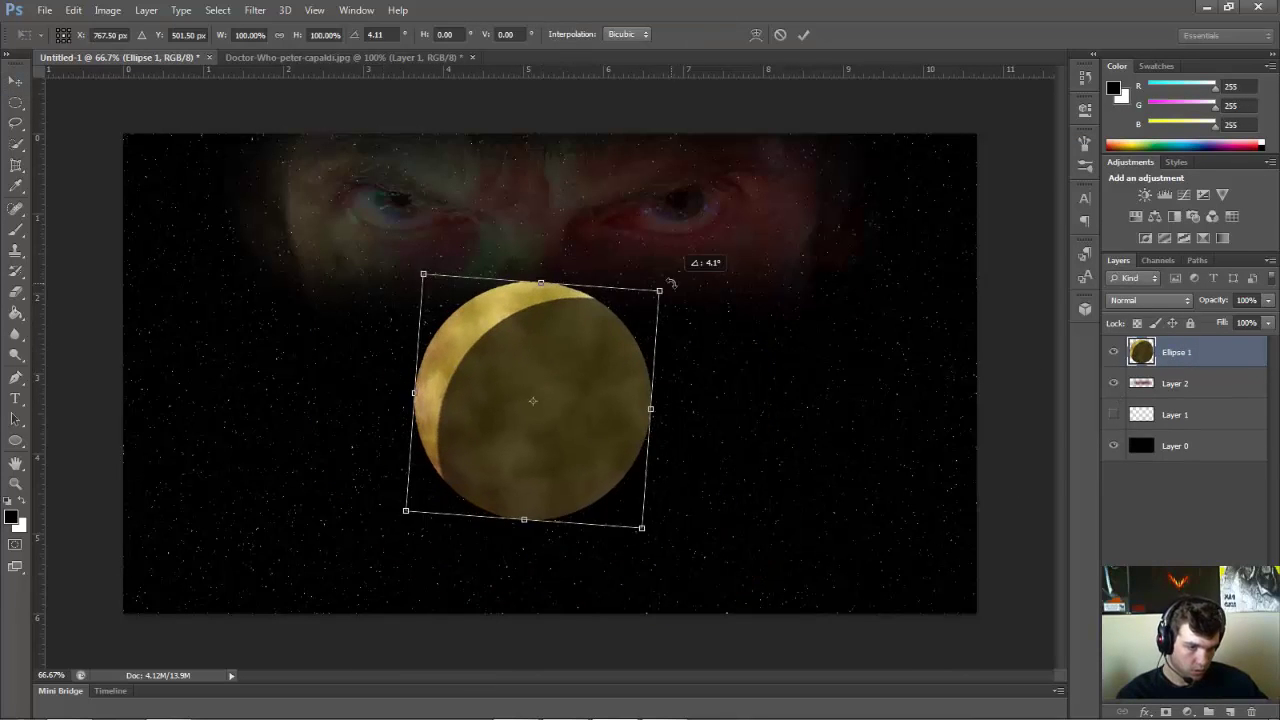
left_click_drag(538, 373, 543, 460)
key("Return")
left_click(543, 460)
left_click(661, 276)
- Delete the hidden Layer 1 and bring the tardis layer in from Gallefry.psd
left_click(1215, 421)
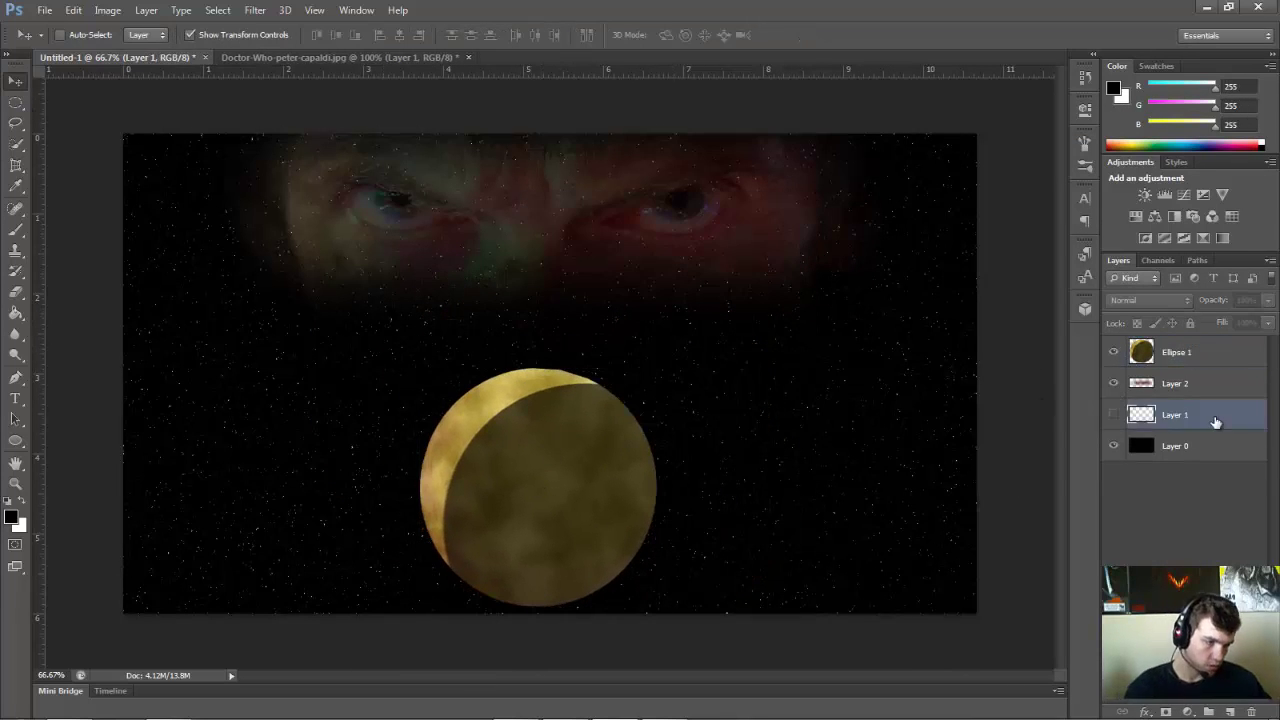
key("Delete")
left_click(195, 225)
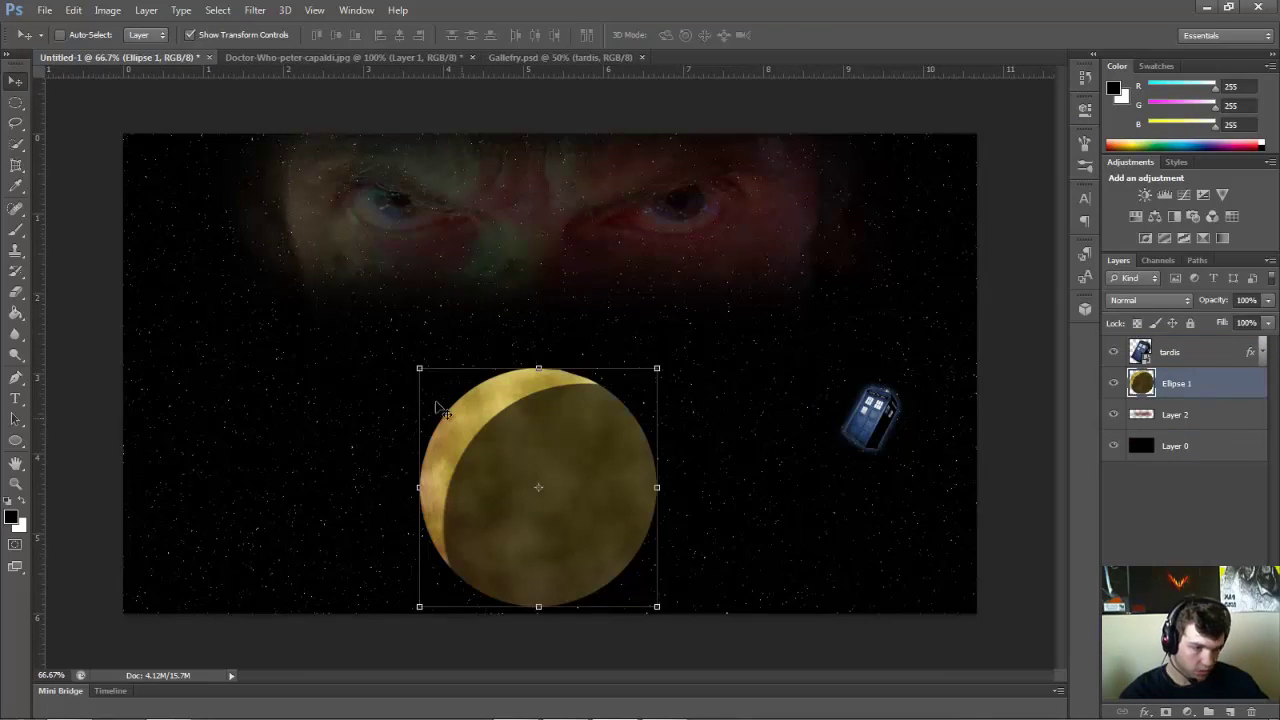
- Enlarge the planet and try a Bevel & Emboss with Texture in its layer style
left_click_drag(419, 368, 480, 388)
left_click(609, 271)
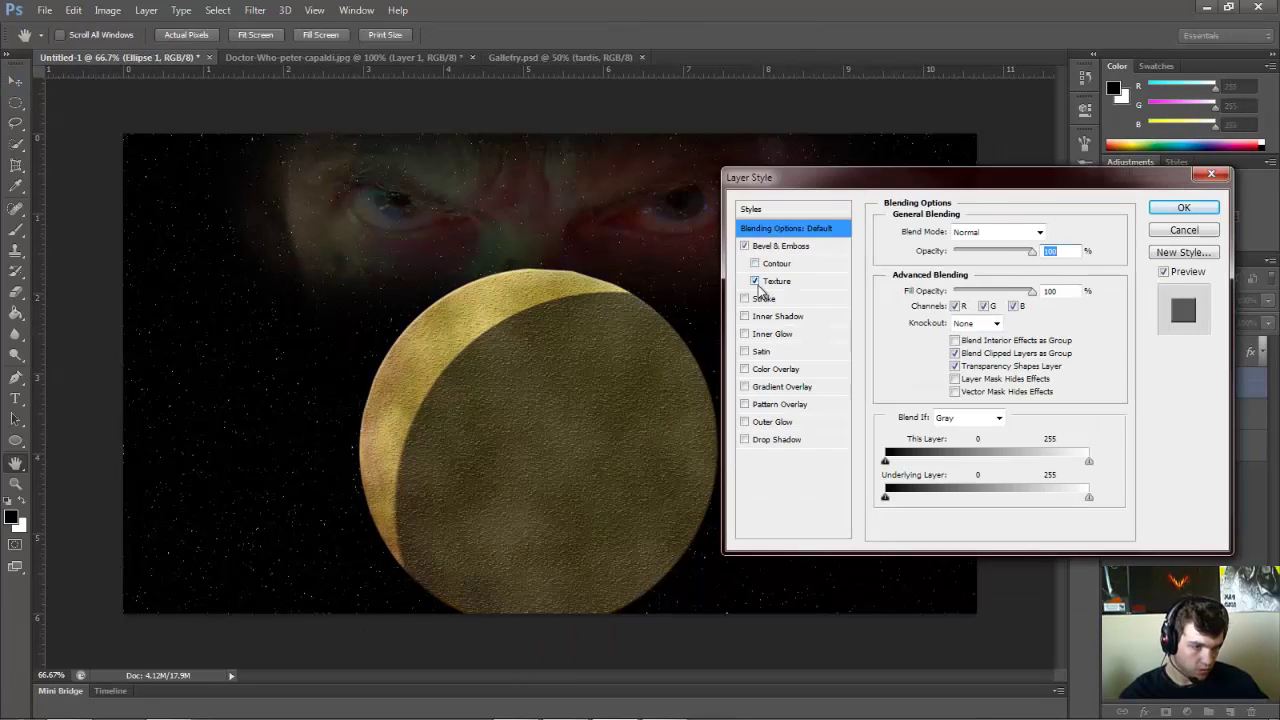
left_click(772, 281)
left_click(755, 281)
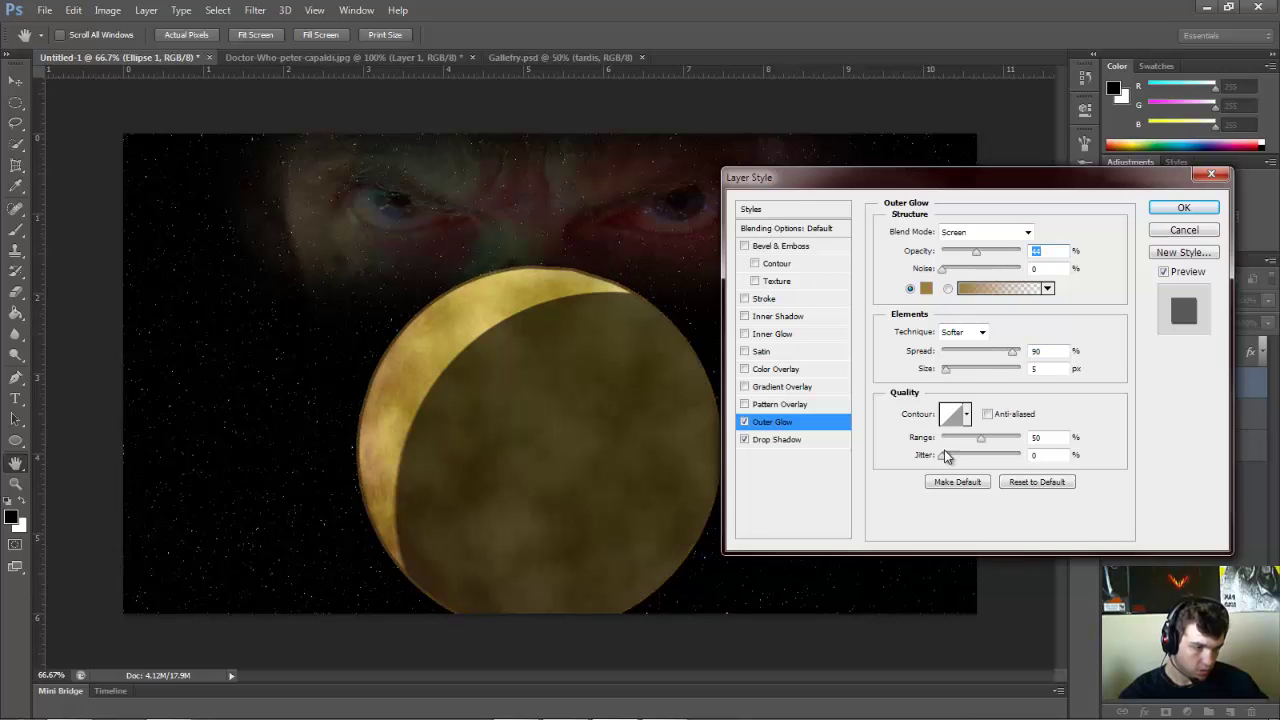
- Give the planet a wider Outer Glow along with its Drop Shadow, and try a Satin effect
left_click_drag(1012, 351, 990, 369)
left_click(782, 386)
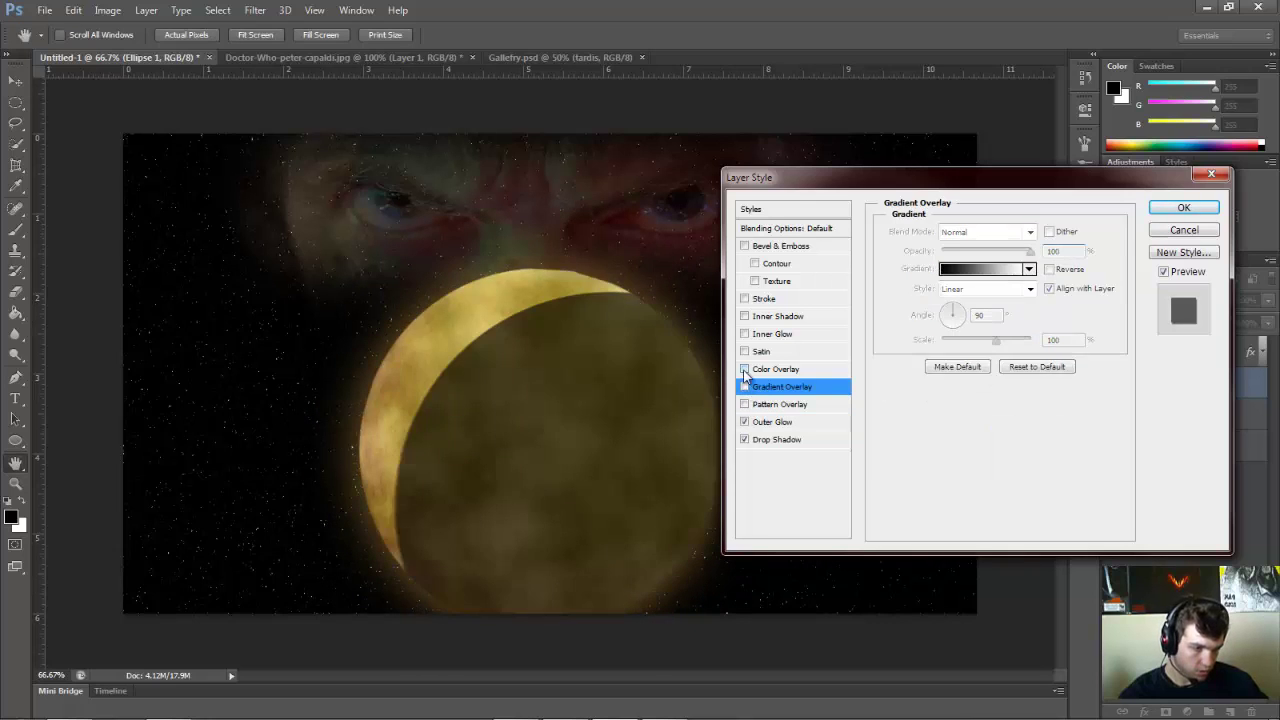
left_click(744, 351)
left_click(744, 421)
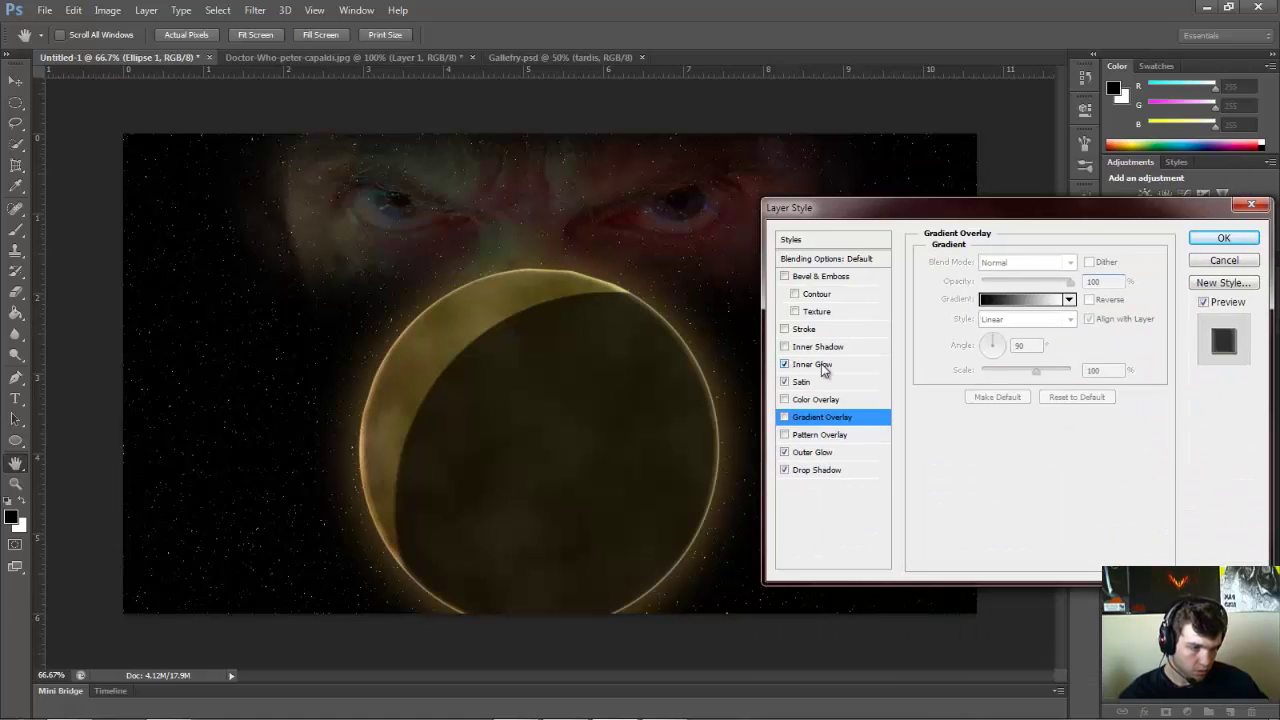
- Add a thin Inner Glow to the planet with 0% choke and apply the layer style without Satin
left_click(935, 446)
key("Return")
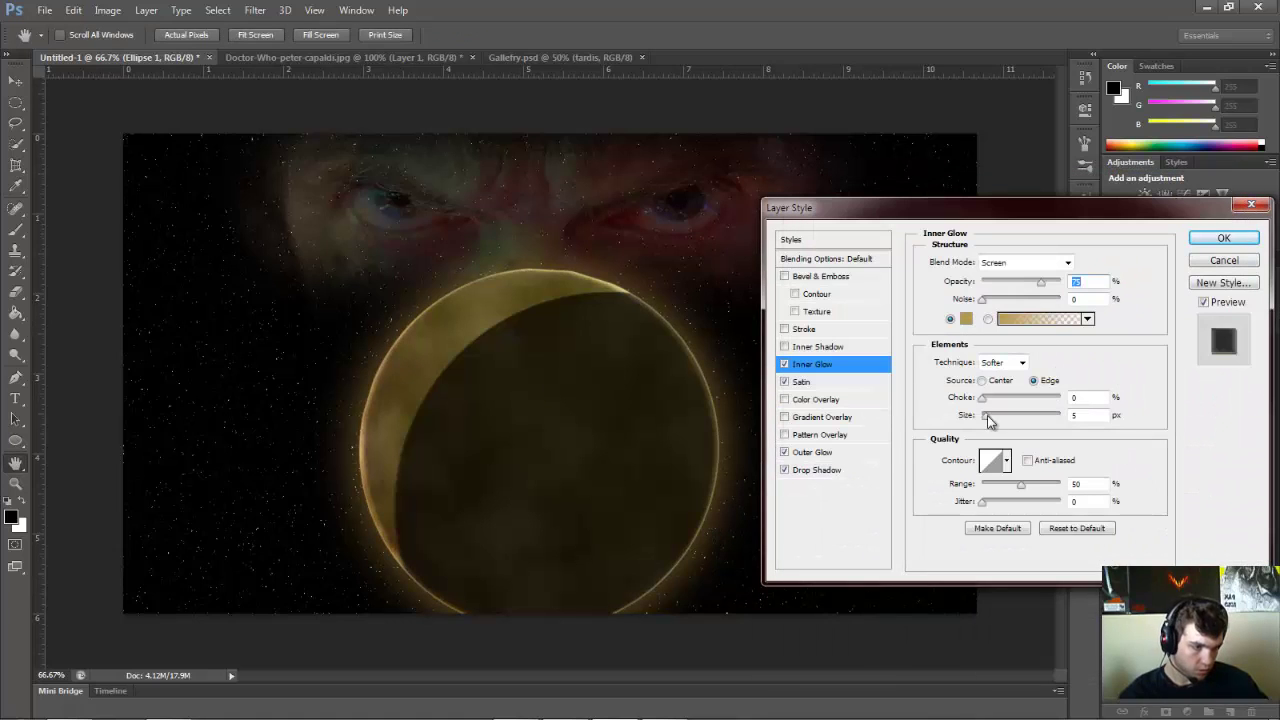
type("0")
key("Tab")
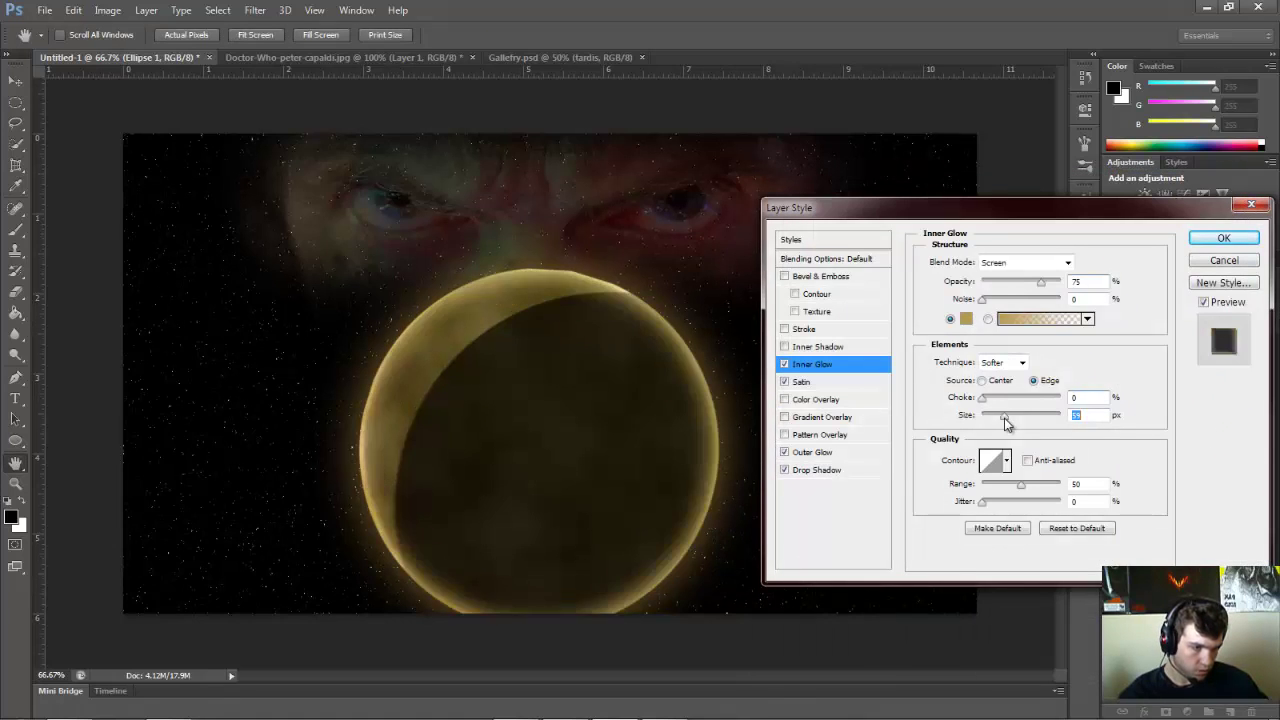
left_click_drag(995, 416, 975, 422)
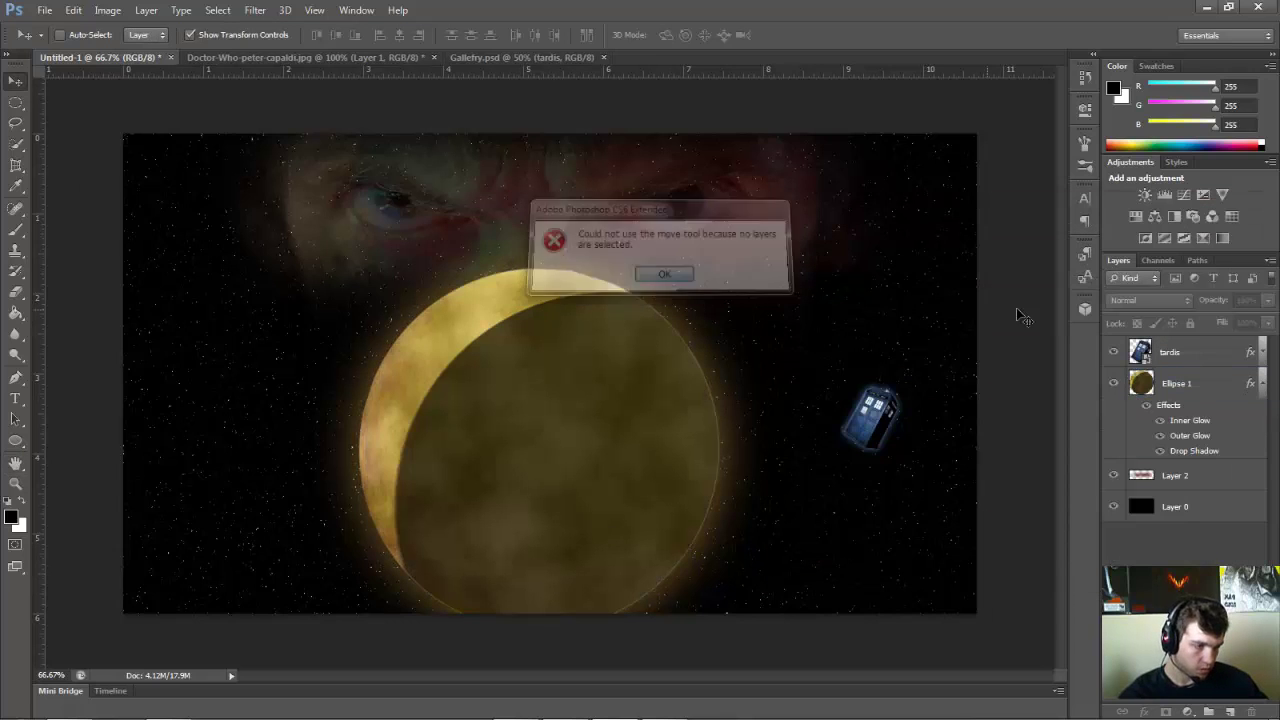
- Move the TARDIS to the lower area beside the planet's right edge and duplicate its layer six times
key("Return")
left_click_drag(801, 447, 850, 434)
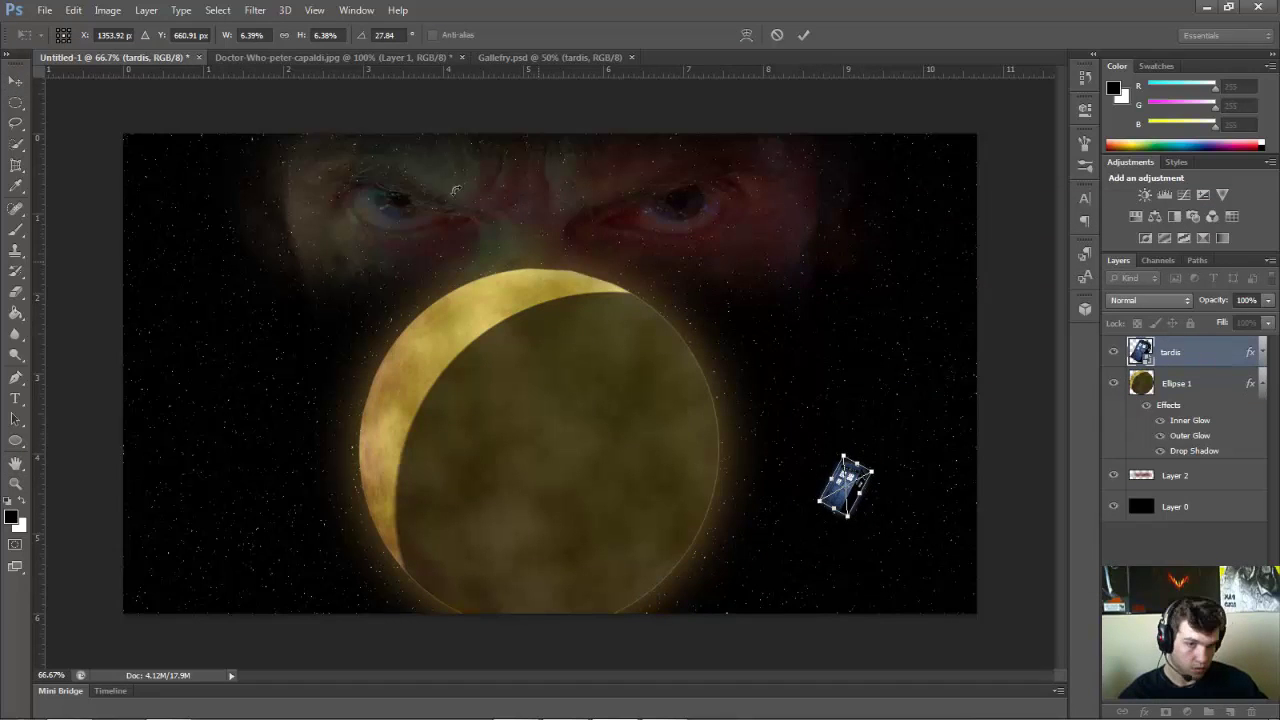
key("ctrl+alt+j")
key("Return")
key("ctrl+alt+j")
key("Return")
key("ctrl+alt+j")
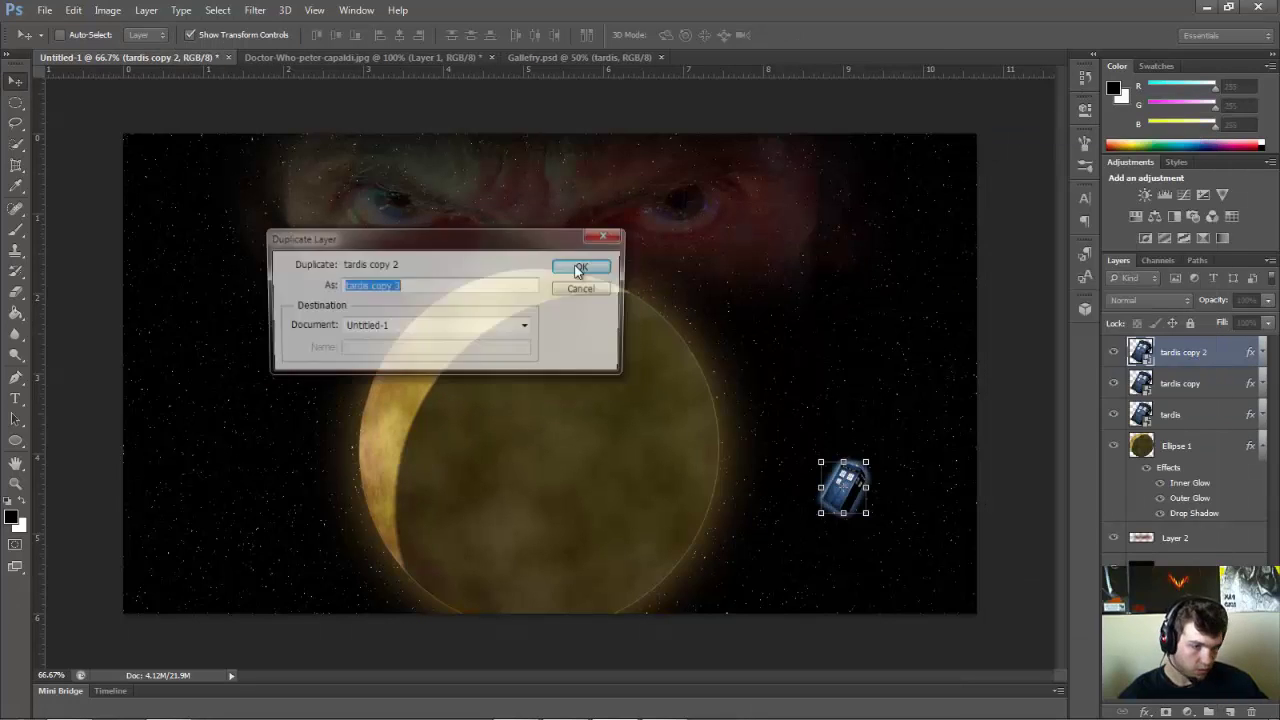
left_click(585, 266)
key("ctrl+alt+j")
key("Return")
key("ctrl+alt+j")
key("Return")
key("ctrl+alt+j")
key("Return")
- Move tardis copy 6 to the left of the planet and rotate it so it leans left
key("ctrl+t")
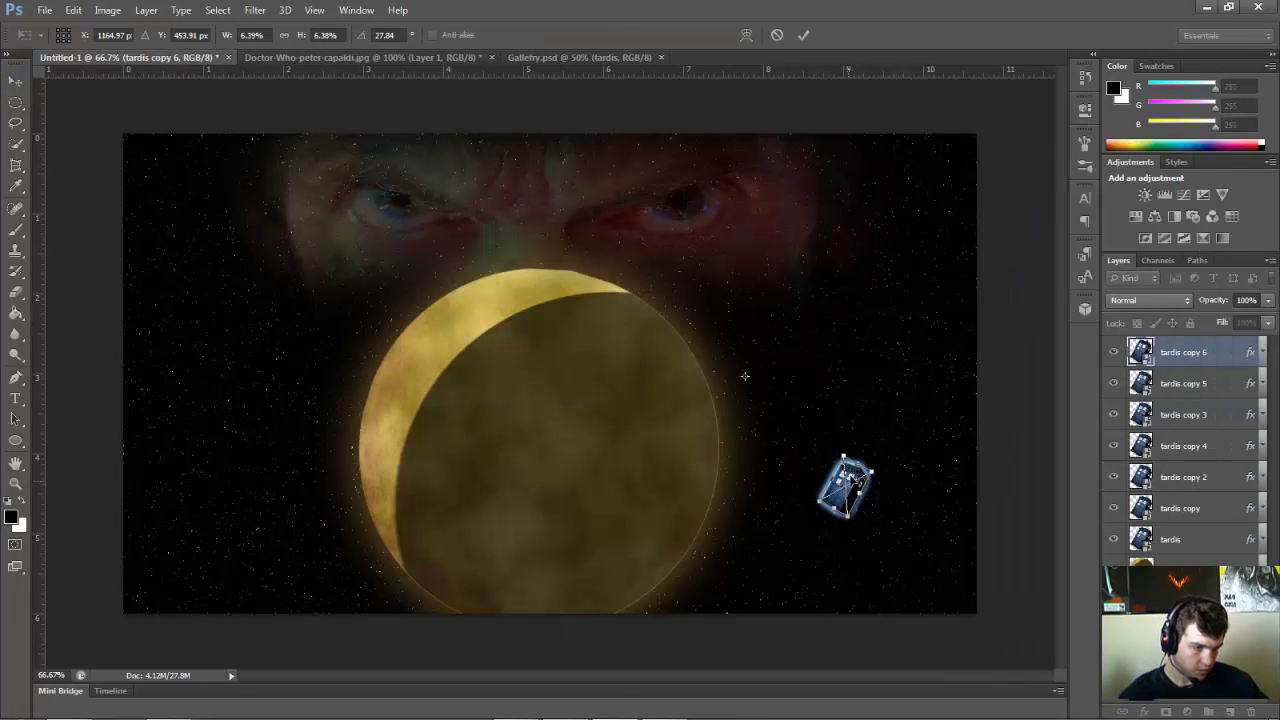
key("ctrl+alt+j")
key("Escape")
left_click_drag(745, 380, 451, 420)
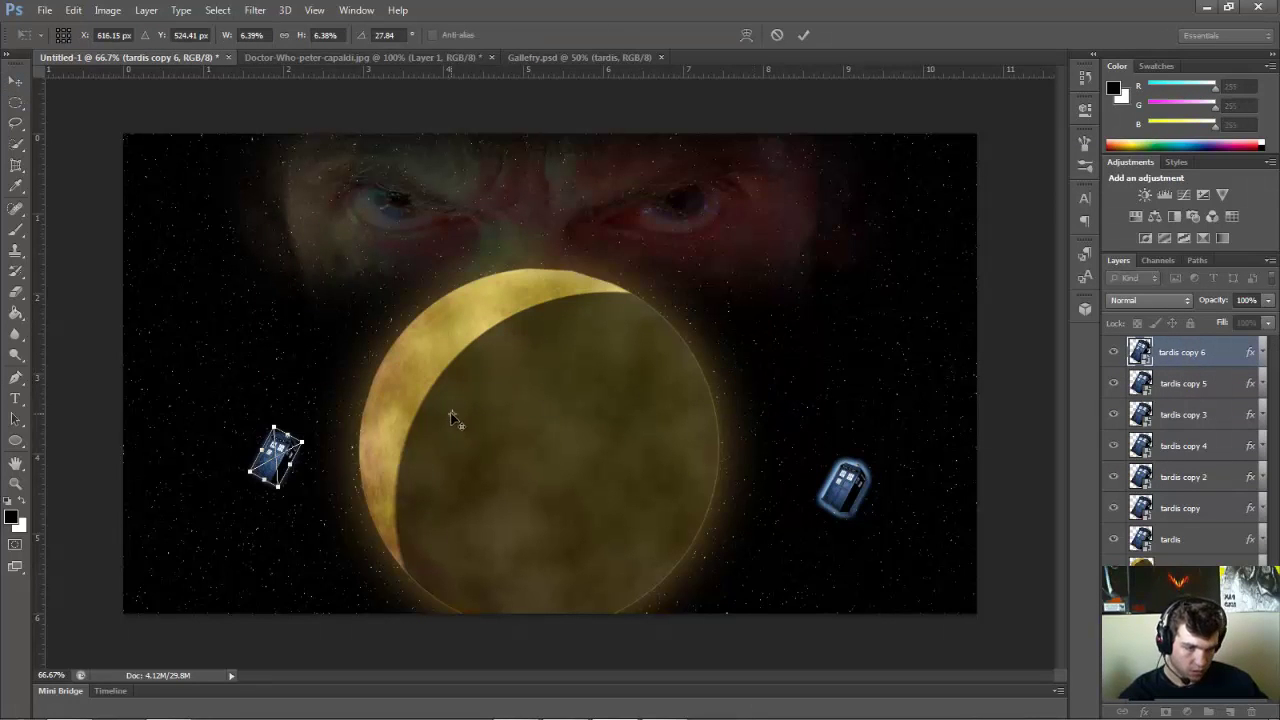
key("Return")
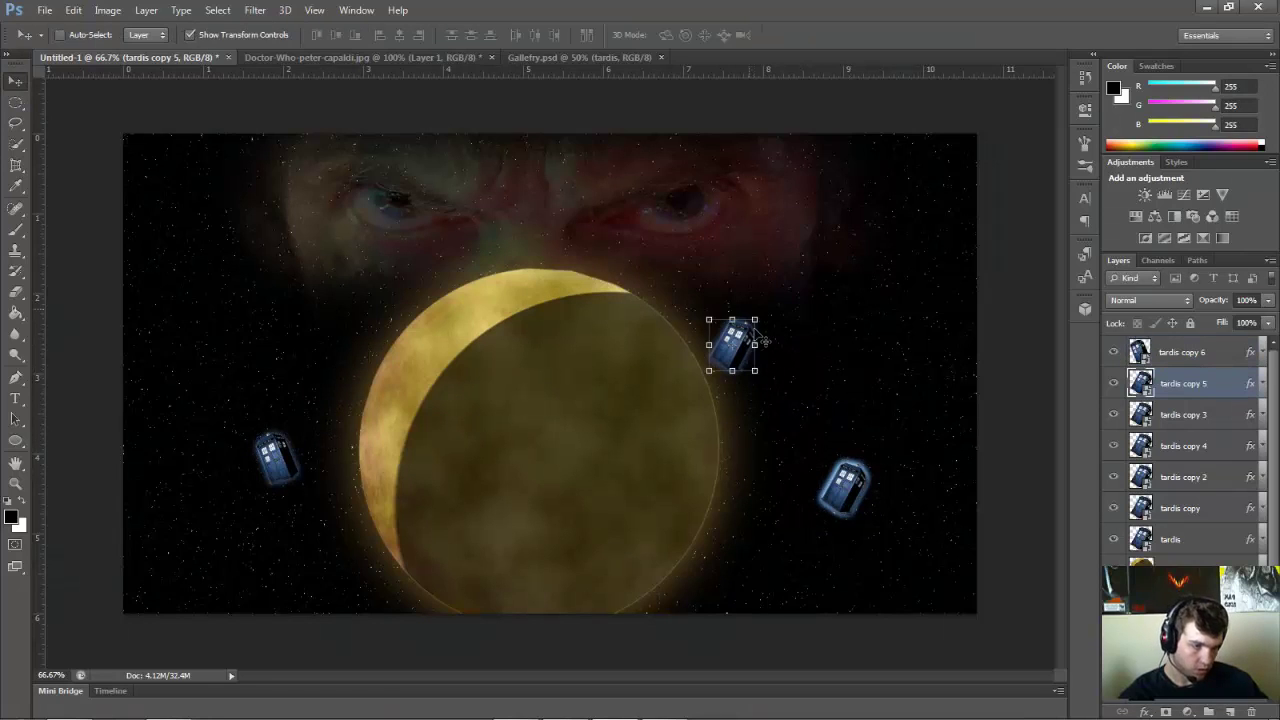
- Shrink tardis copy 5 next to the planet's upper right edge and enlarge tardis copy 6 left of the planet
left_click_drag(762, 342, 745, 356)
left_click(275, 458, "ctrl")
key("Return")
left_click_drag(295, 432, 287, 440)
- Slightly enlarge tardis copy 3 and place it between the large left TARDIS and the planet
left_click(845, 486, "ctrl")
key("Return")
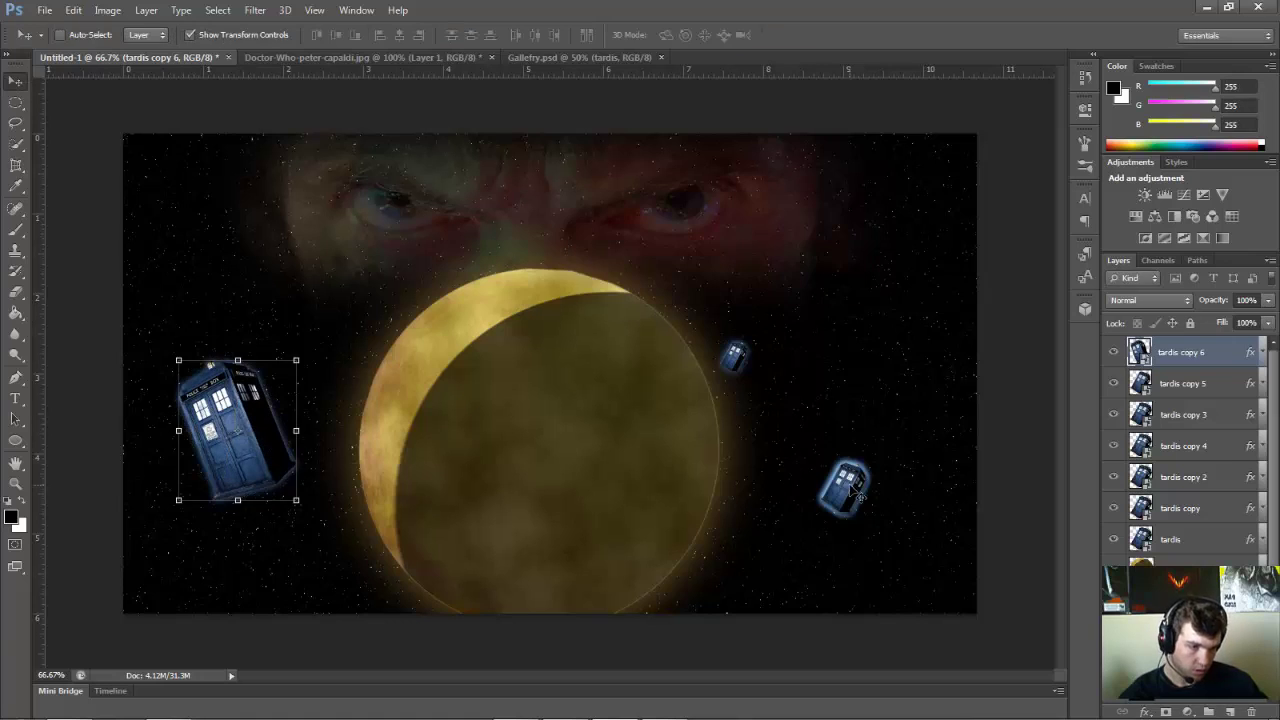
left_click_drag(838, 470, 756, 401)
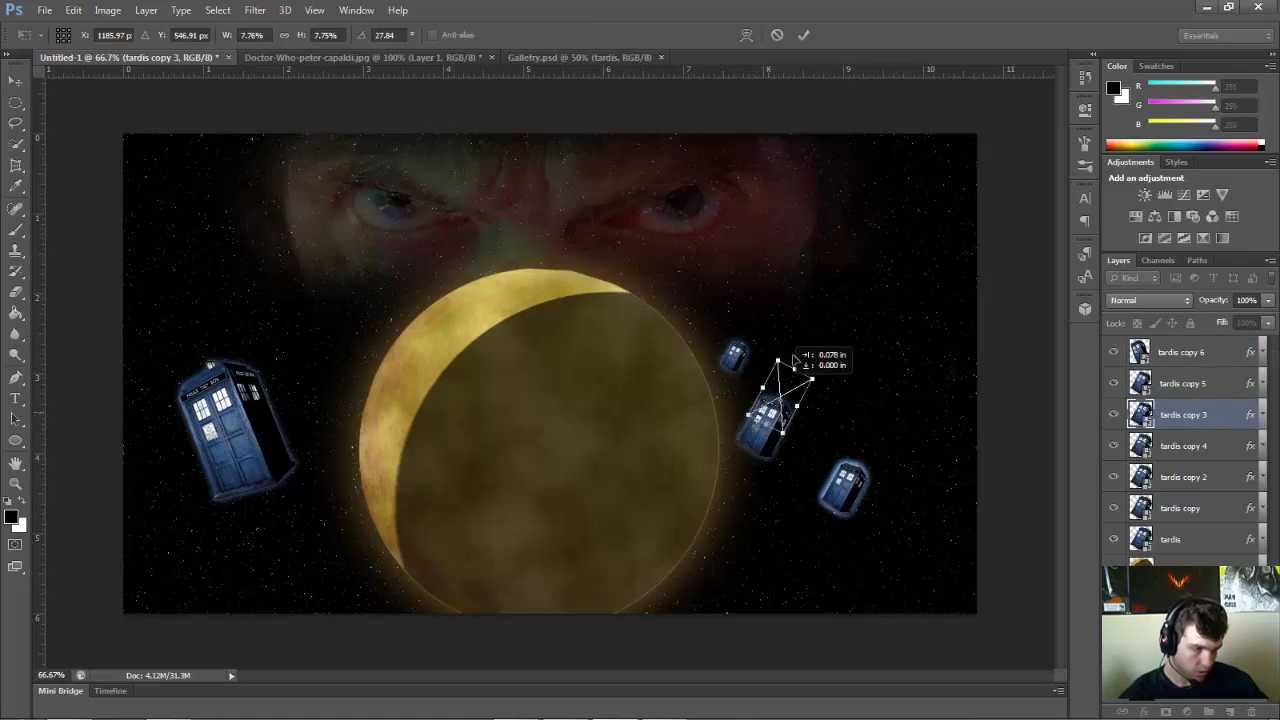
key("Return")
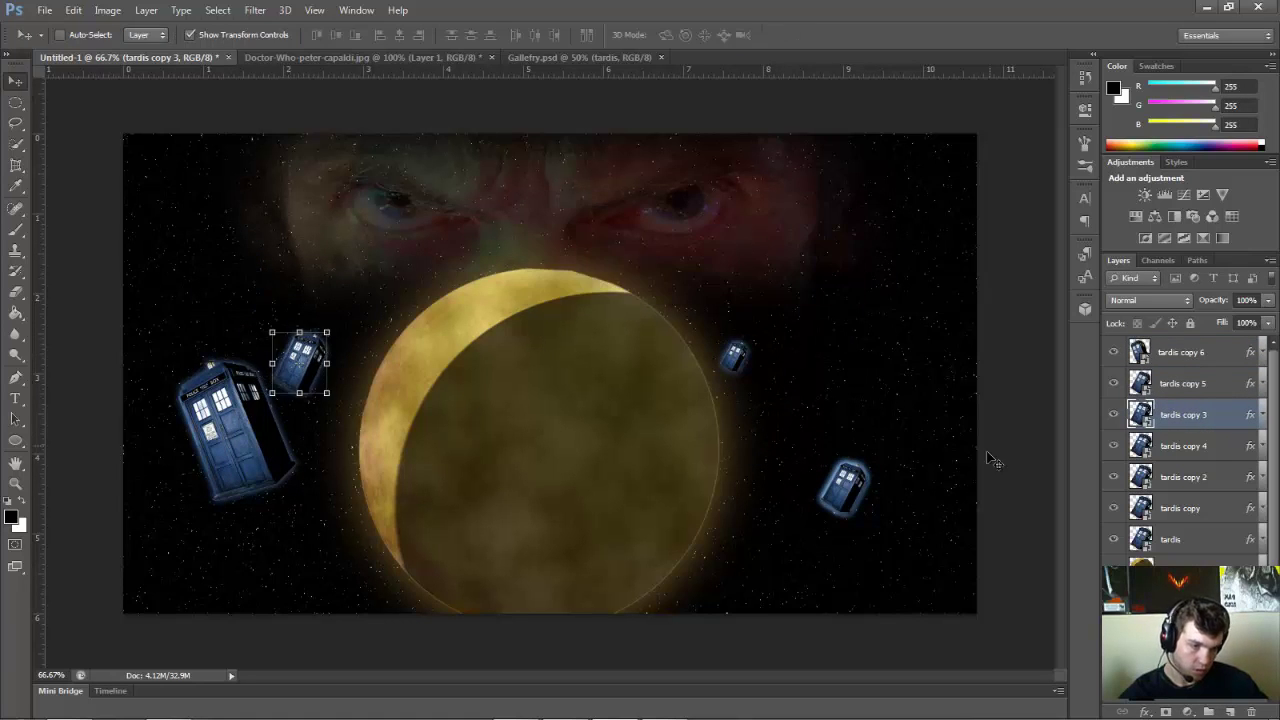
- Resize and straighten tardis copy 4 and place it in the artwork's lower left corner
left_click(845, 486, "ctrl")
left_click_drag(845, 486, 722, 455)
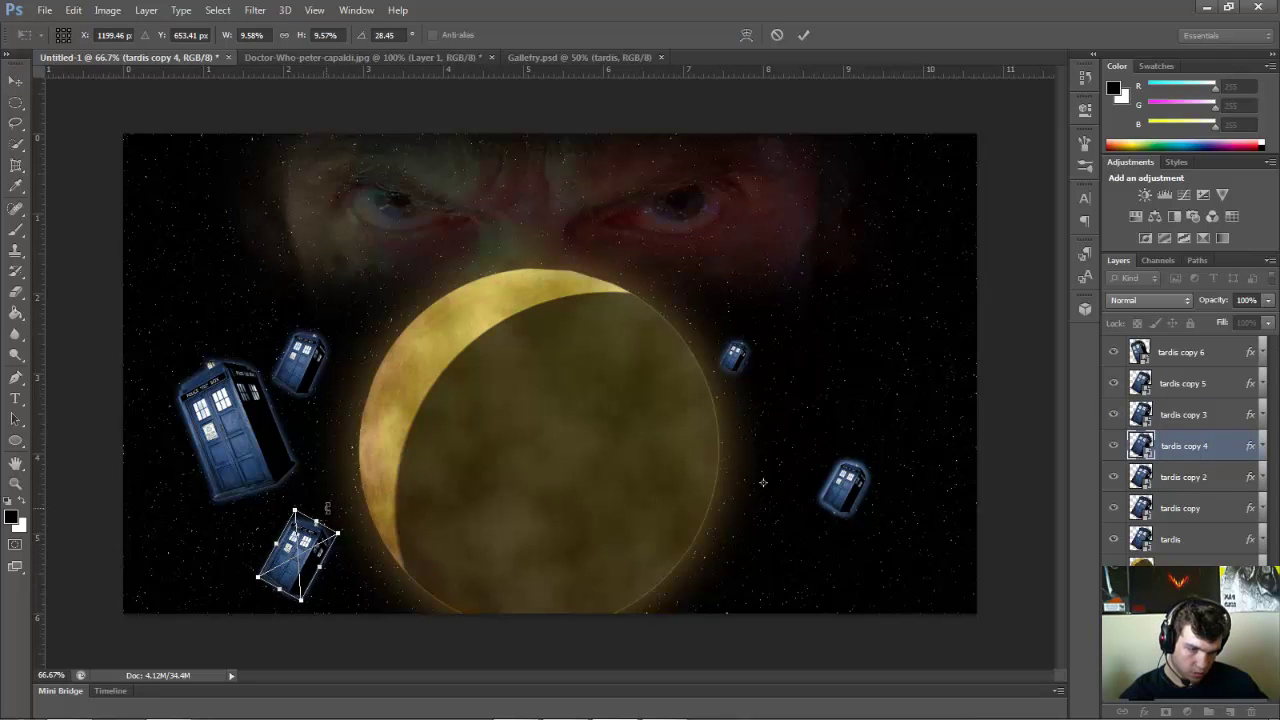
left_click_drag(345, 516, 401, 494)
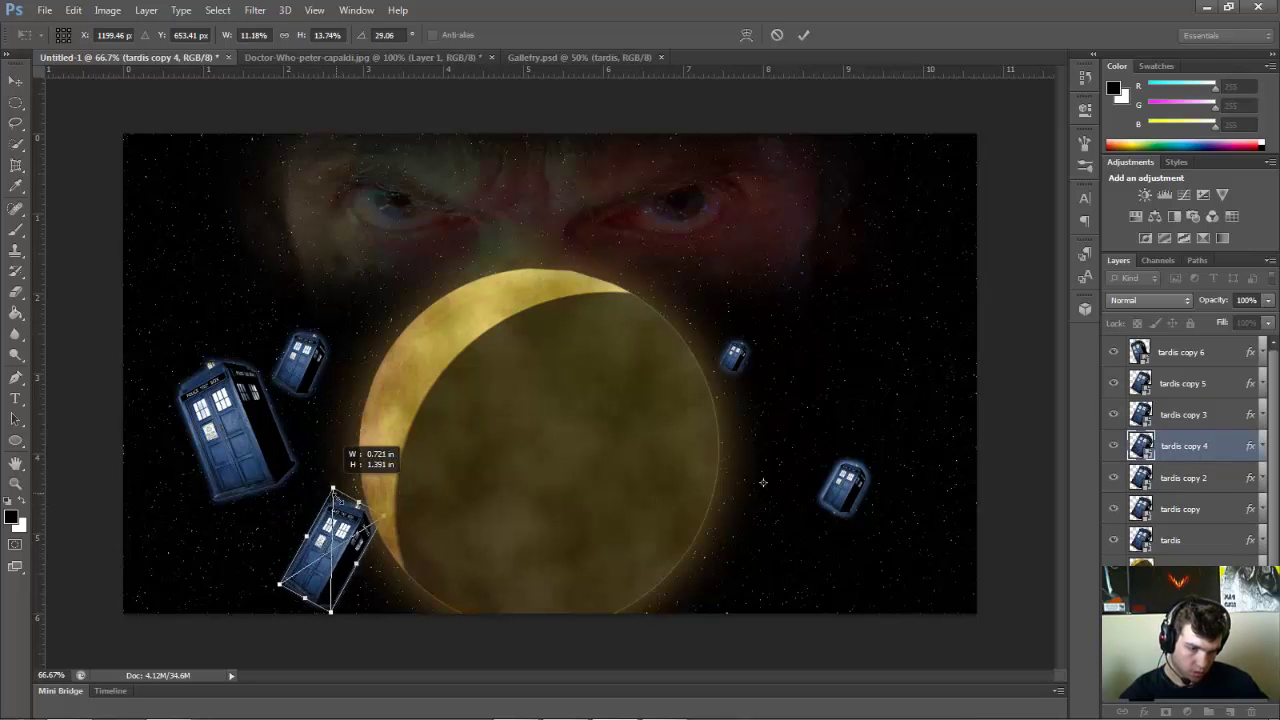
left_click_drag(330, 580, 198, 528)
key("Return")
- Enlarge tardis copy 2 to about 13%, rotate it nearly upright and place it over the planet's lower edge
key("ctrl+t")
key("v")
left_click(614, 274)
left_click(845, 486)
left_click_drag(869, 520, 540, 537)
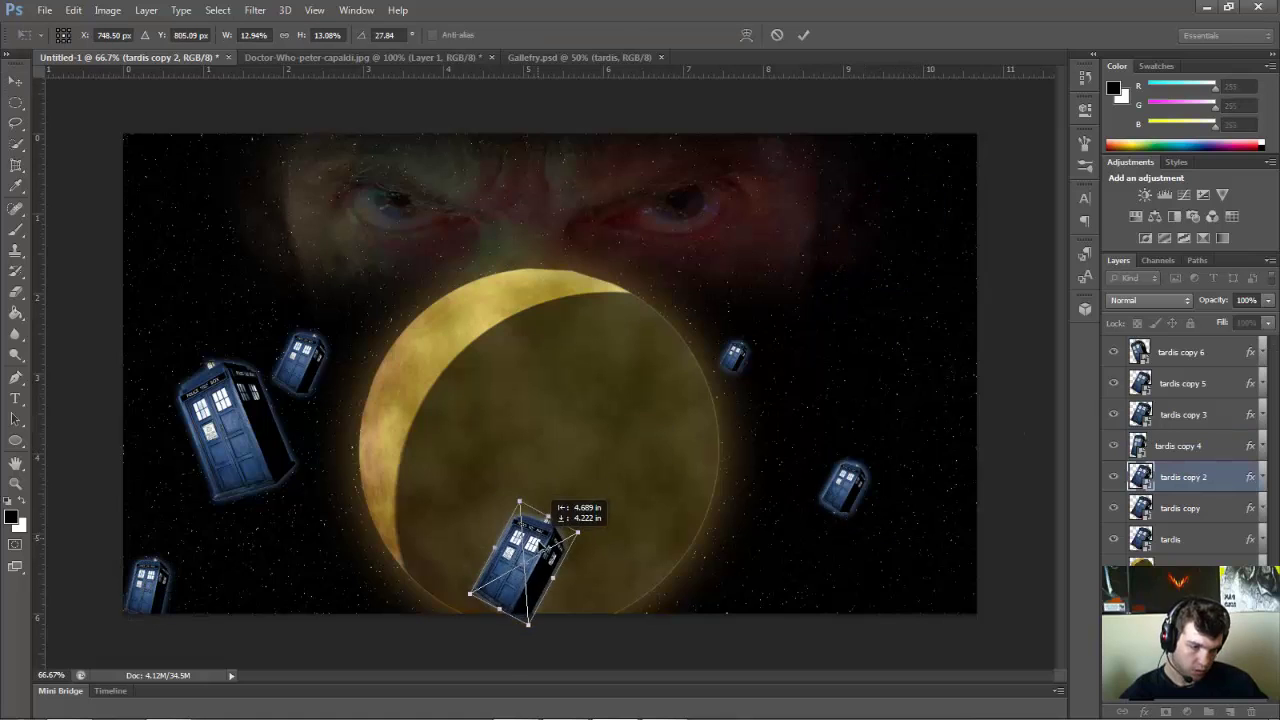
left_click_drag(530, 483, 530, 485)
key("Return")
- Enlarge tardis copy greatly and place it so it runs off the artwork's lower right corner
left_click(845, 486)
key("ctrl+t")
left_click_drag(866, 462, 790, 350)
key("v")
key("Return")
key("ctrl+t")
left_click_drag(737, 94, 871, 294)
left_click_drag(799, 405, 973, 462)
key("Return")
- Enlarge the original tardis, tilt it left and place it between the planet and the largest TARDIS
left_click_drag(845, 480, 830, 290)
key("ctrl+t")
key("v")
key("Return")
- Nudge the largest TARDIS upward and slightly left so it overlaps the medium TARDIS beside it
key("alt+]")
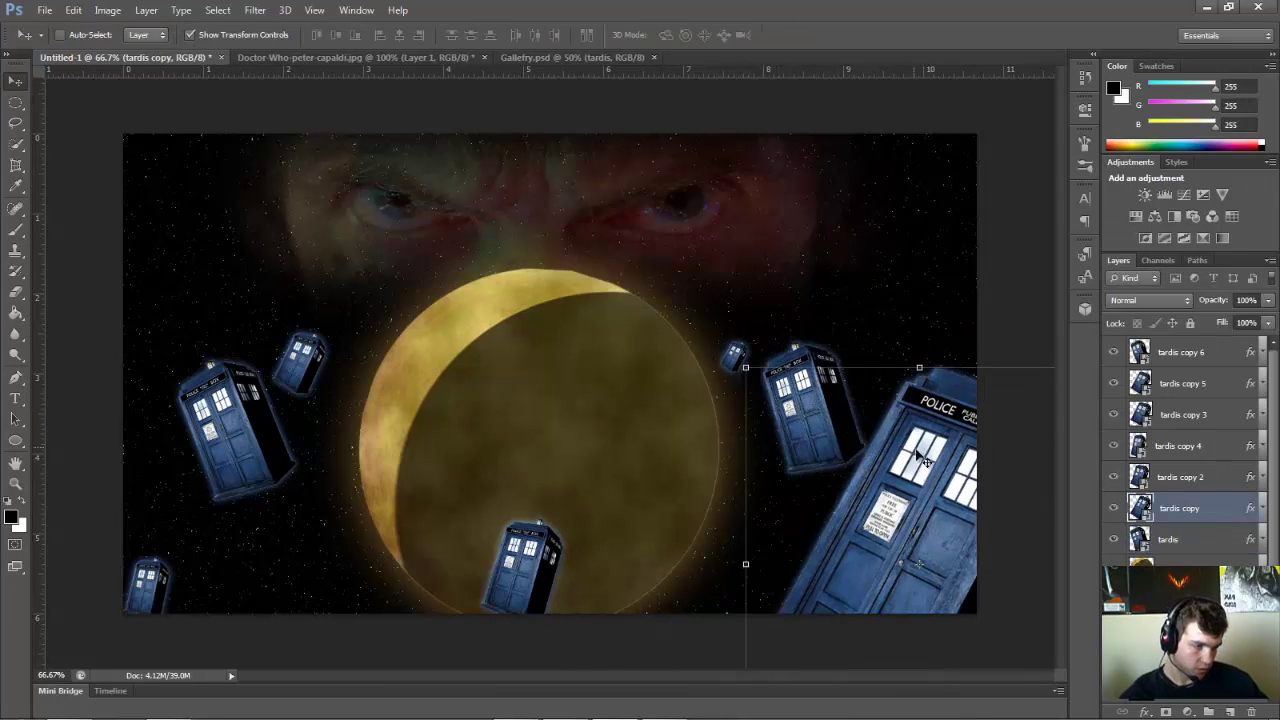
key("shift+Up")
key("shift+Up")
key("shift+Up")
key("shift+Left")
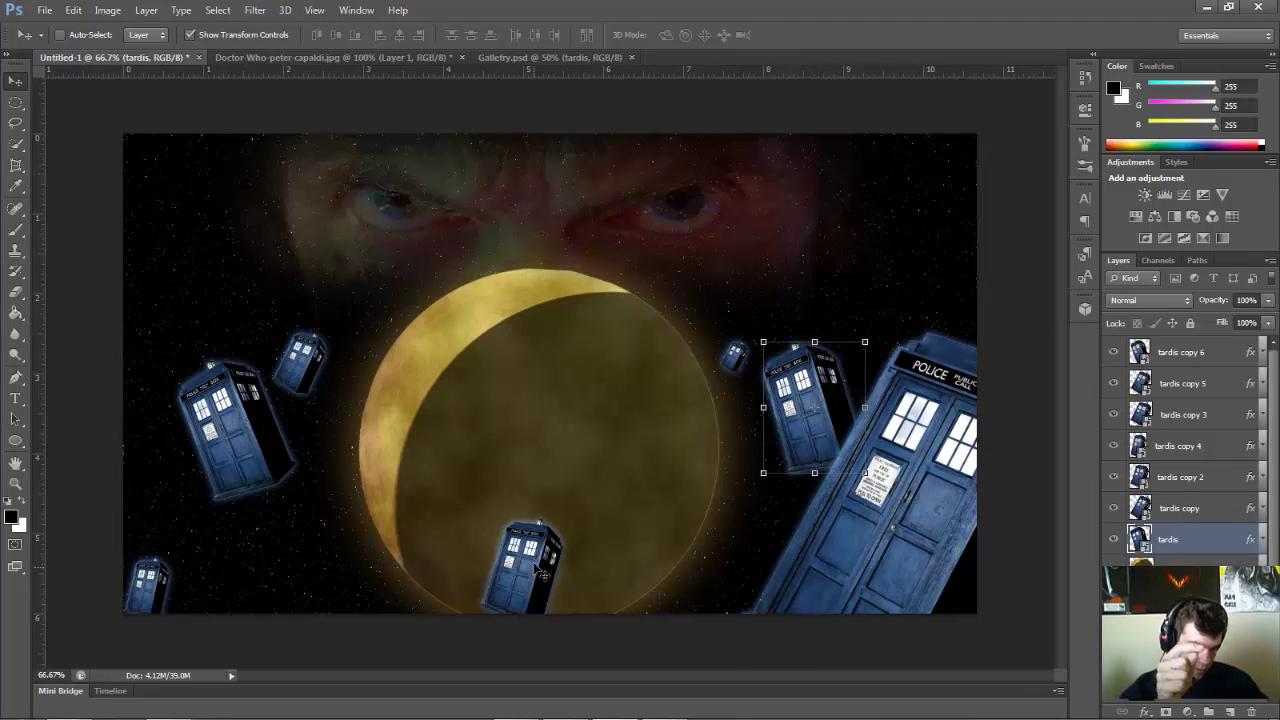
- Enlarge the eyes on Layer 2 and move them slightly lower above the planet
mouse_move(668, 225)
left_mouse_down()
mouse_move(679, 315)
mouse_move(679, 216)
left_mouse_up()
key("ctrl+t")
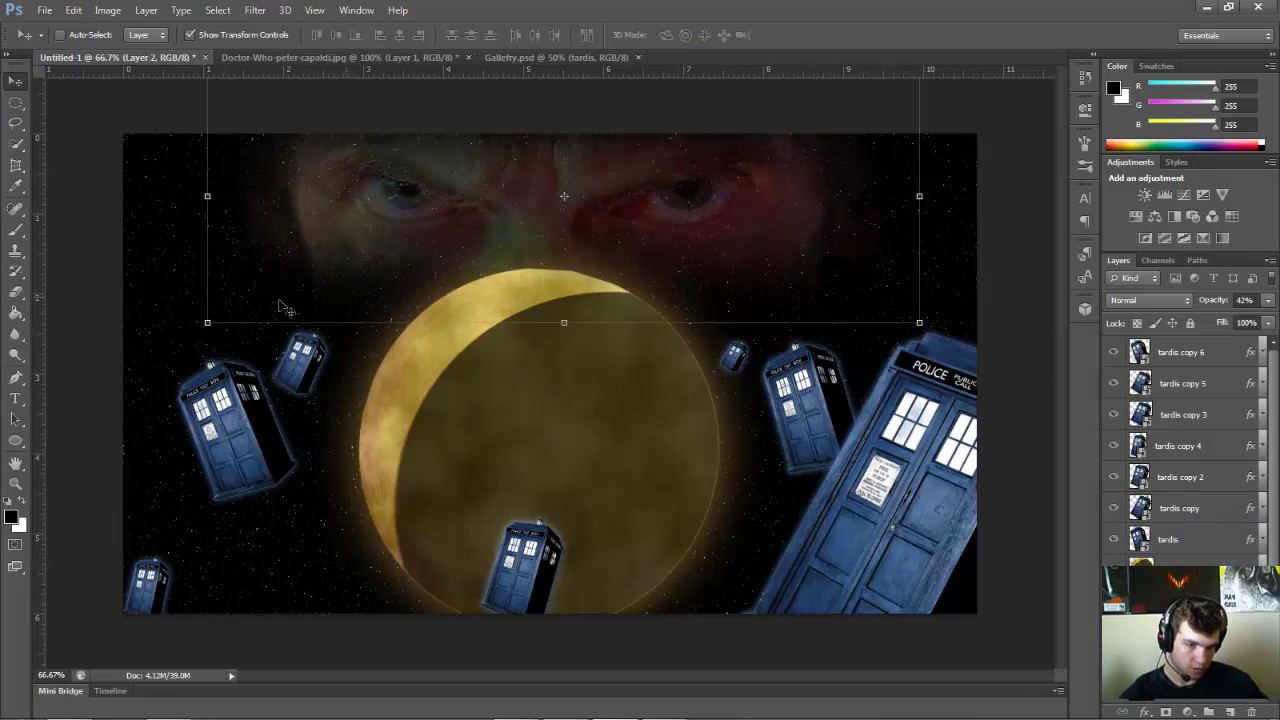
left_click_drag(214, 323, 161, 352)
left_click_drag(387, 200, 421, 222)
key("v")
left_click(612, 272)
- Try a different blend mode on the eyes layer and return it to Normal
left_click(1150, 300)
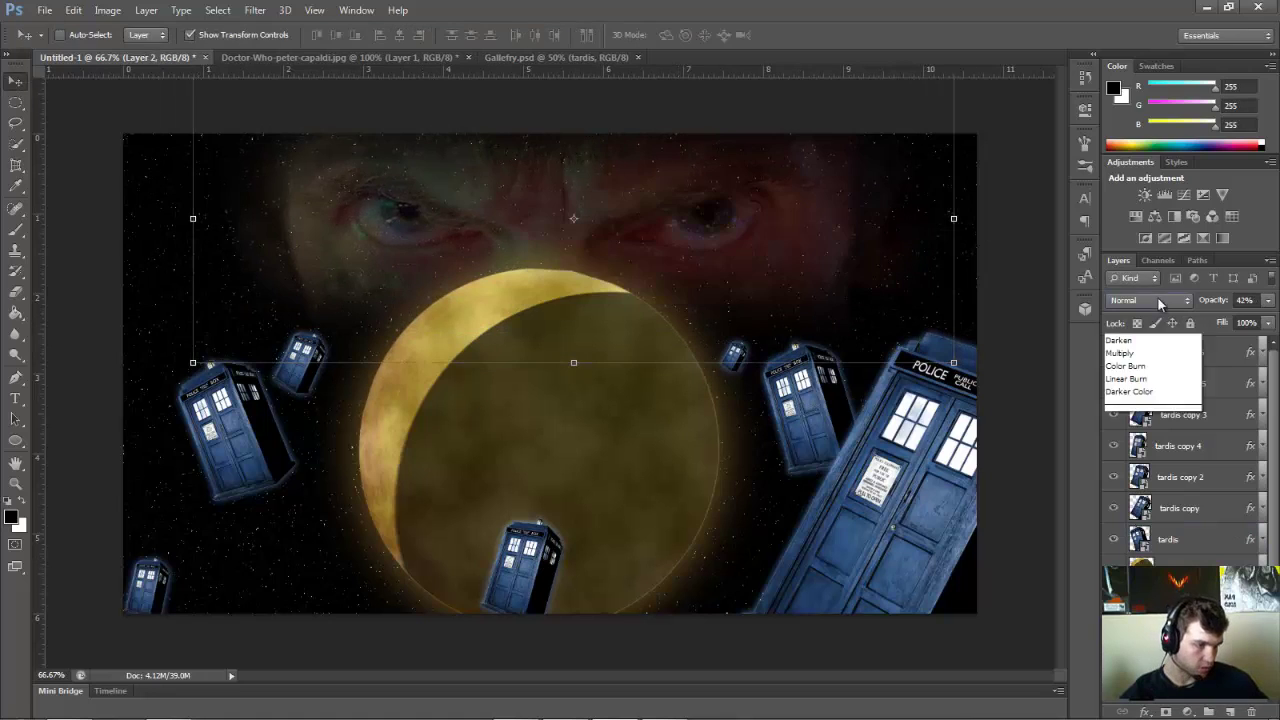
left_click(1140, 390)
left_click(1150, 300)
left_click(1130, 12)
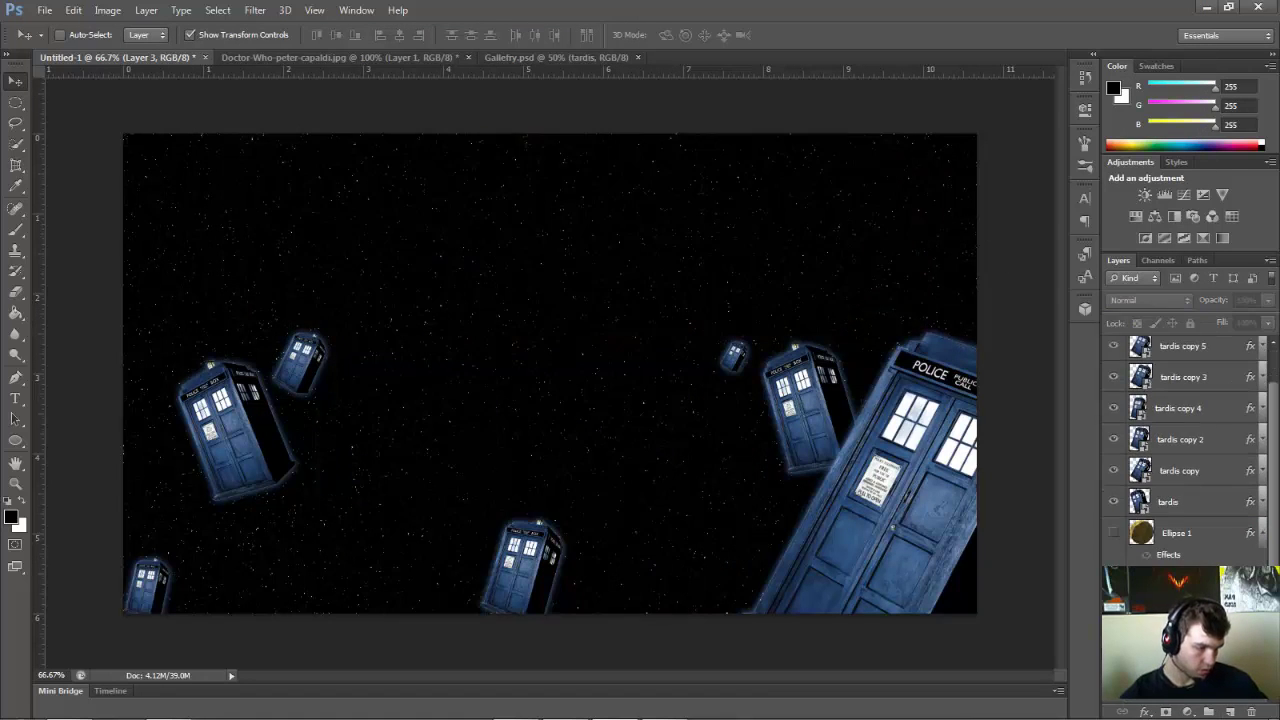
- Merge all the TARDIS layers into one and hide it together with the planet layer
right_click(1160, 540)
left_click(986, 466)
left_click_drag(1113, 475, 1113, 540)
left_click(1113, 538)
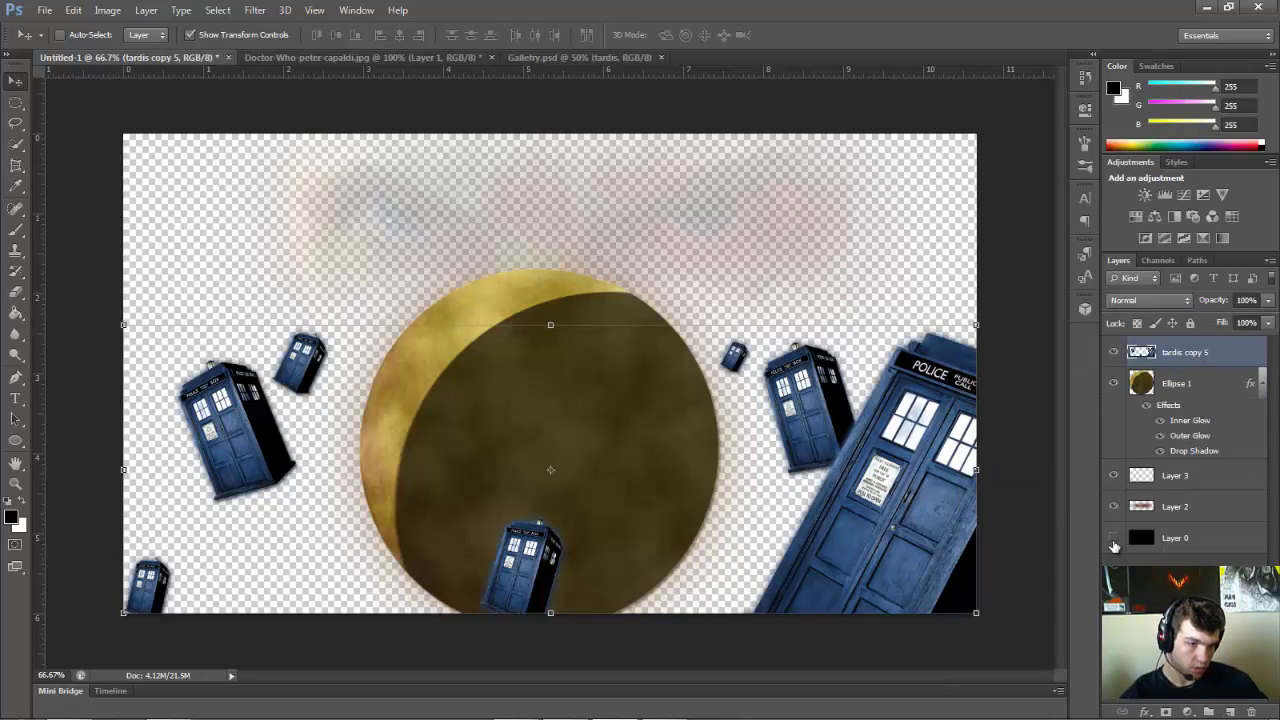
left_click(1113, 538)
left_click_drag(1113, 352, 1113, 383)
- Set the blend mode of the empty Layer 3 above the eyes to Color Dodge
left_click(1175, 475)
left_click(1150, 300)
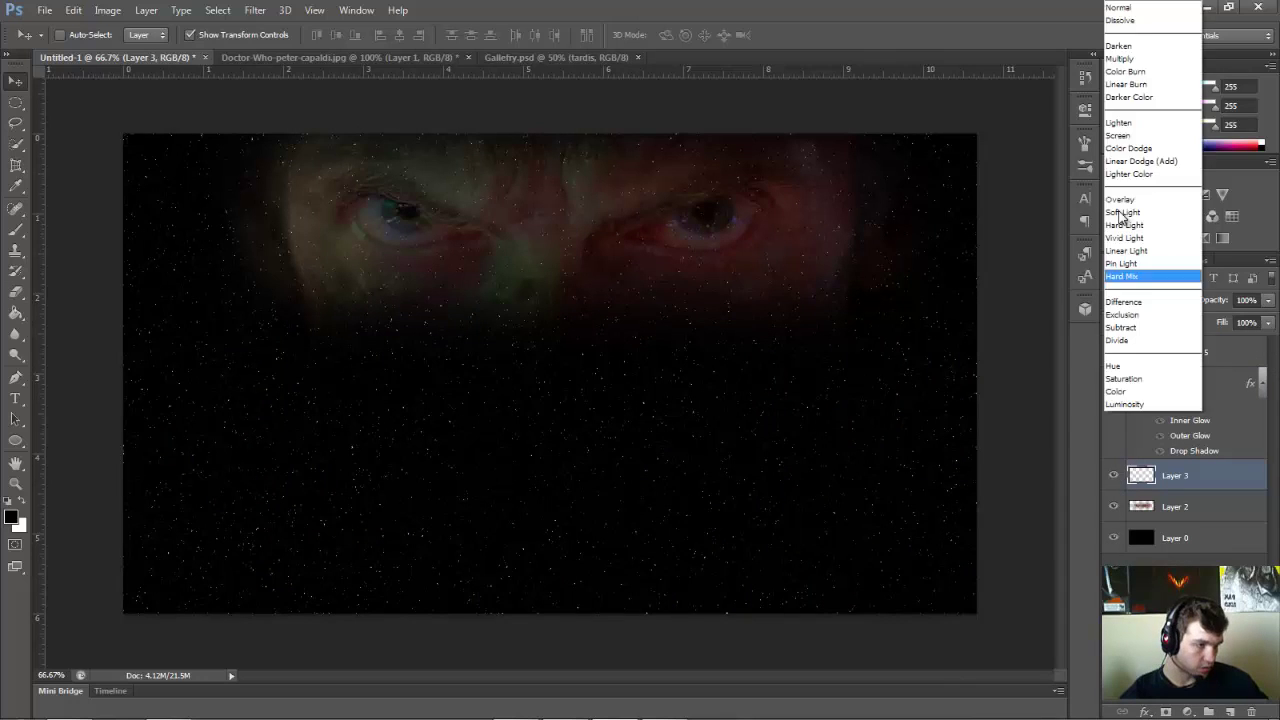
left_click(1150, 84)
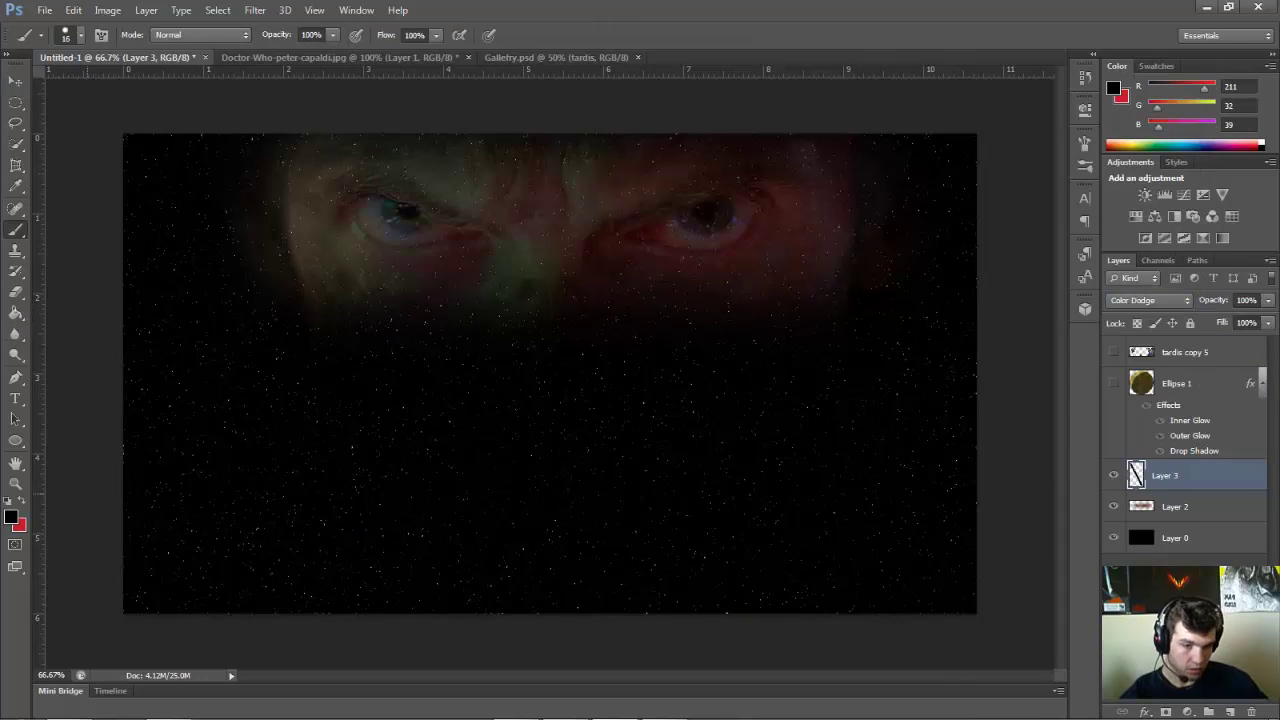
- Paint red over the face on Layer 3 with a 72 px brush and lower the layer's opacity to 43%
left_click(81, 35)
left_click_drag(101, 82, 112, 82)
mouse_move(440, 290)
left_mouse_down()
mouse_move(300, 160)
mouse_move(410, 166)
mouse_move(755, 287)
left_mouse_up()
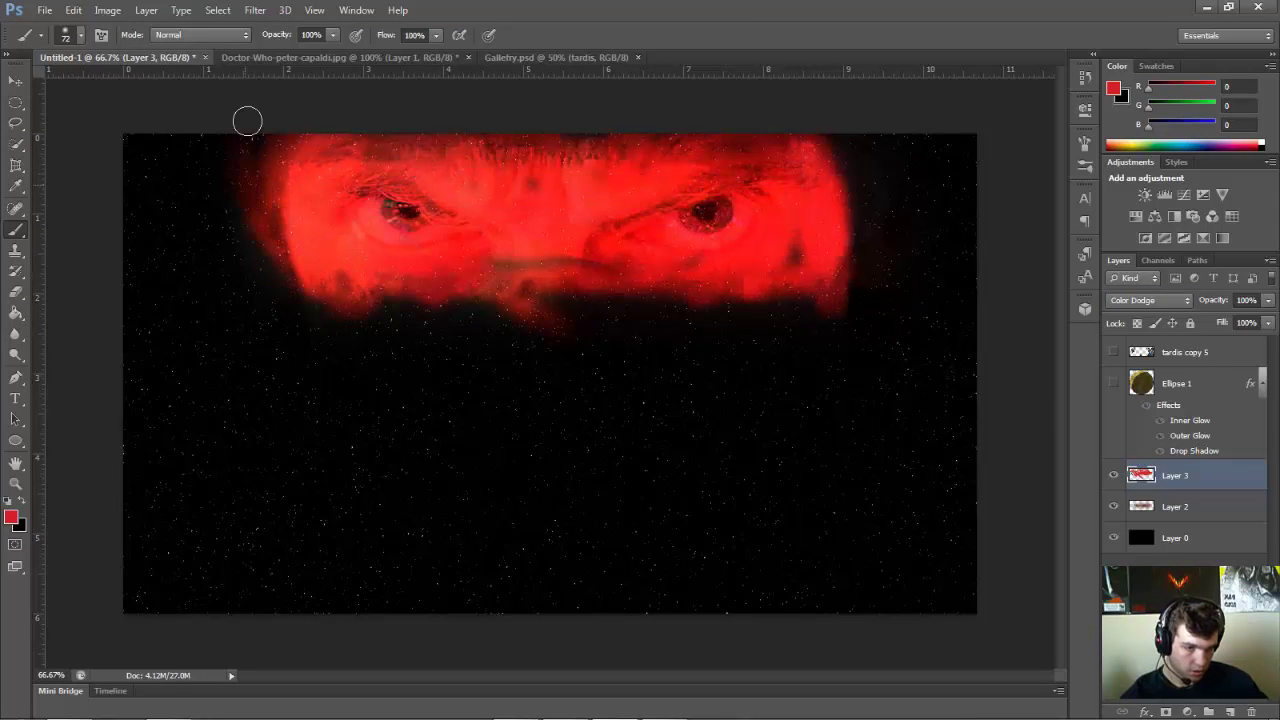
left_click_drag(1263, 313, 1221, 315)
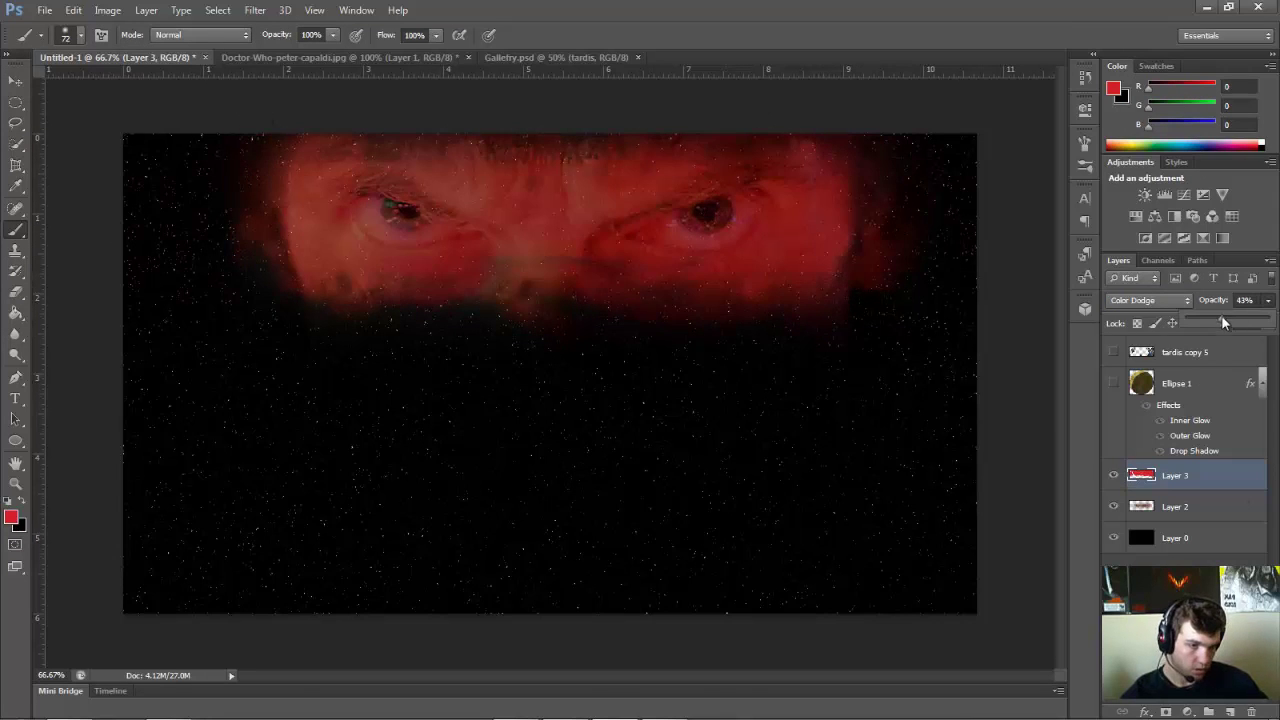
- Set Layer 4 to Color Dodge and paint blue over the face with the brush
key("x")
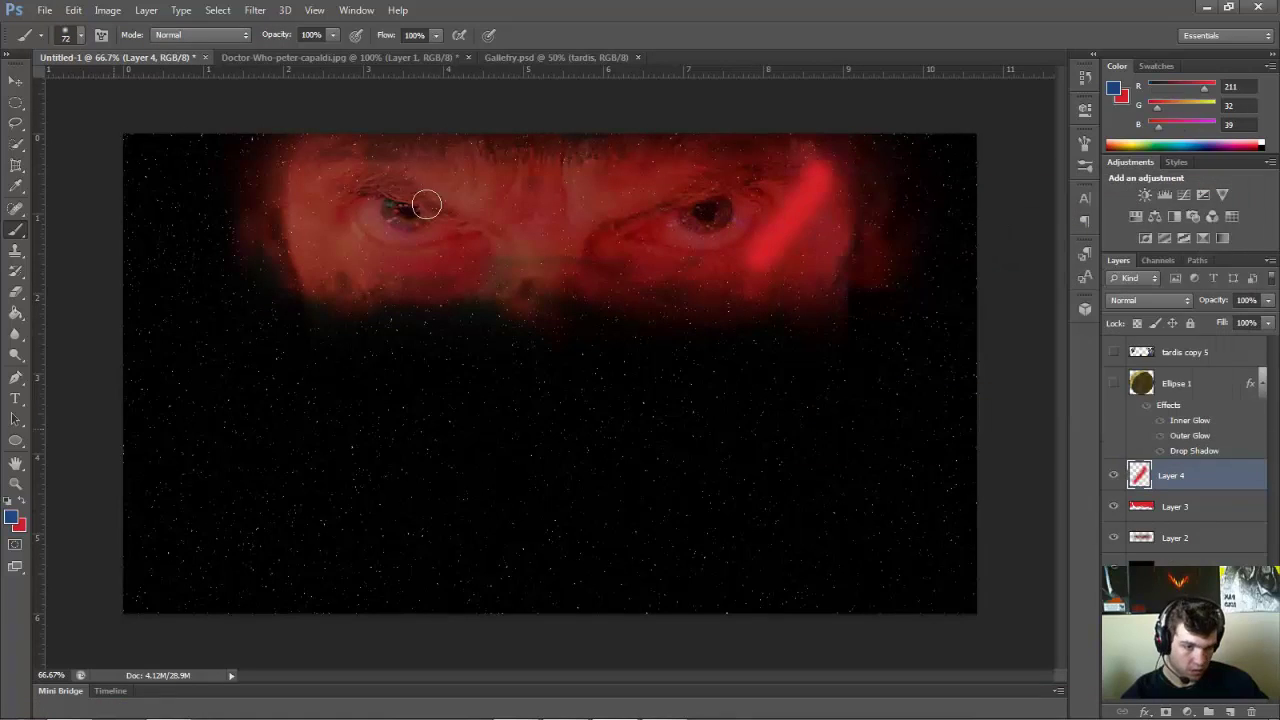
left_click(1168, 302)
left_click(1135, 141)
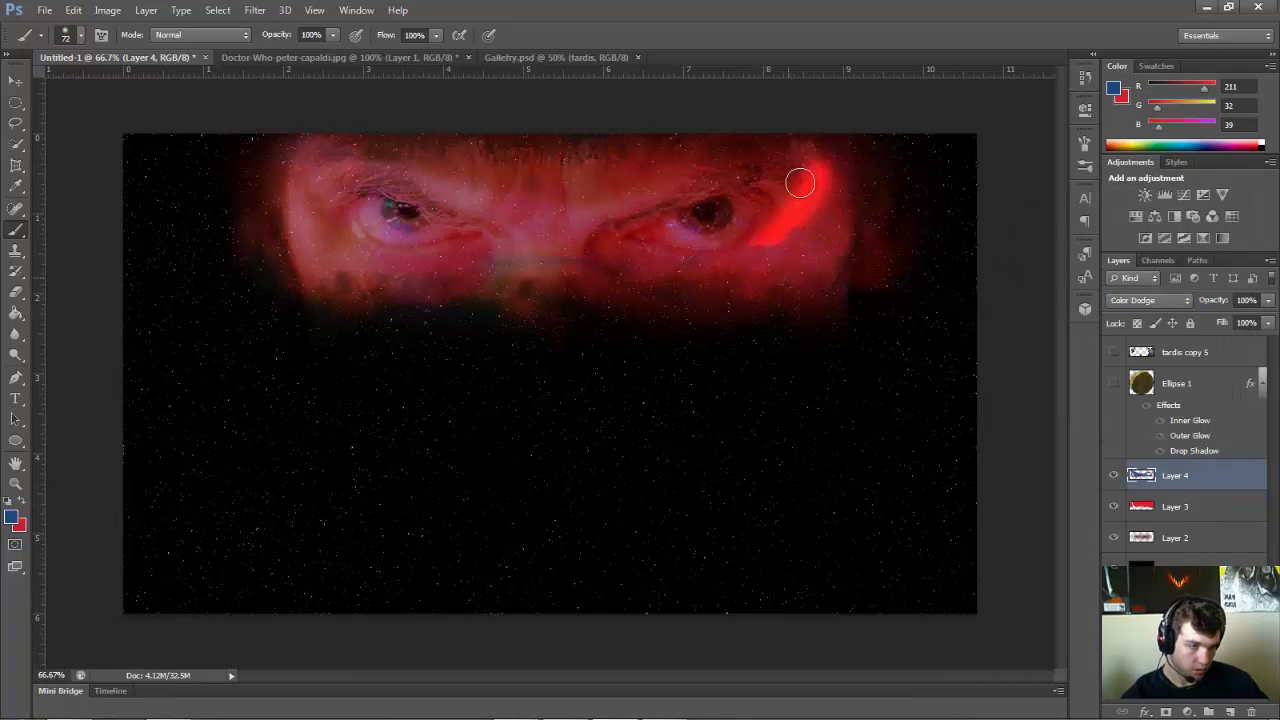
mouse_move(268, 192)
left_mouse_down()
mouse_move(886, 251)
mouse_move(514, 184)
left_mouse_up()
- Place the clouds_texture2908 image from the Downloads folder into the artwork so it covers the canvas
left_click(95, 272)
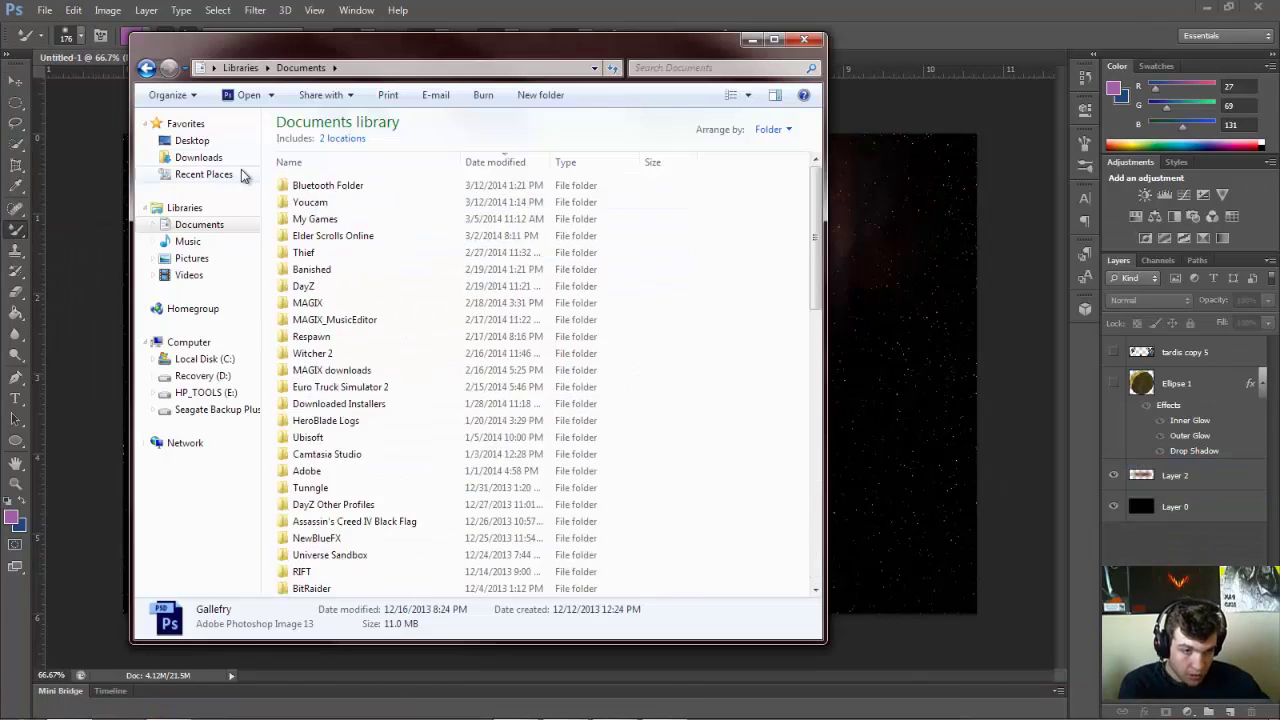
left_click(205, 161)
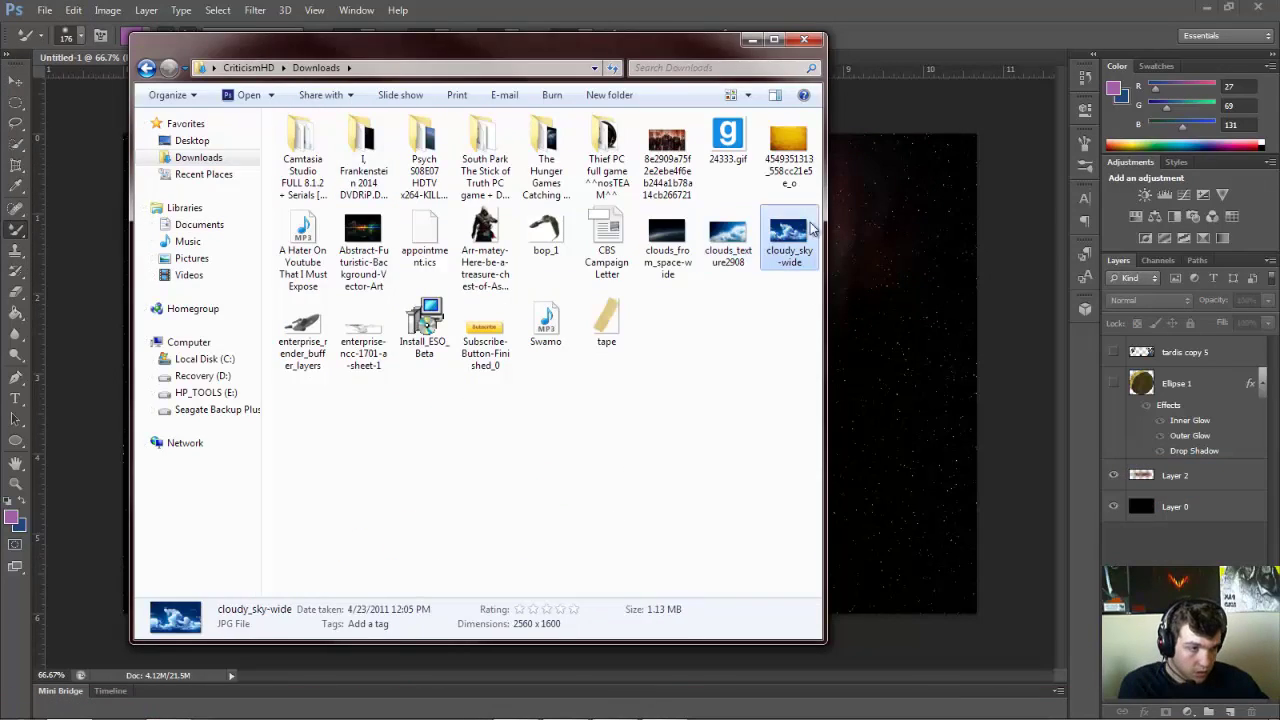
double_click(800, 243)
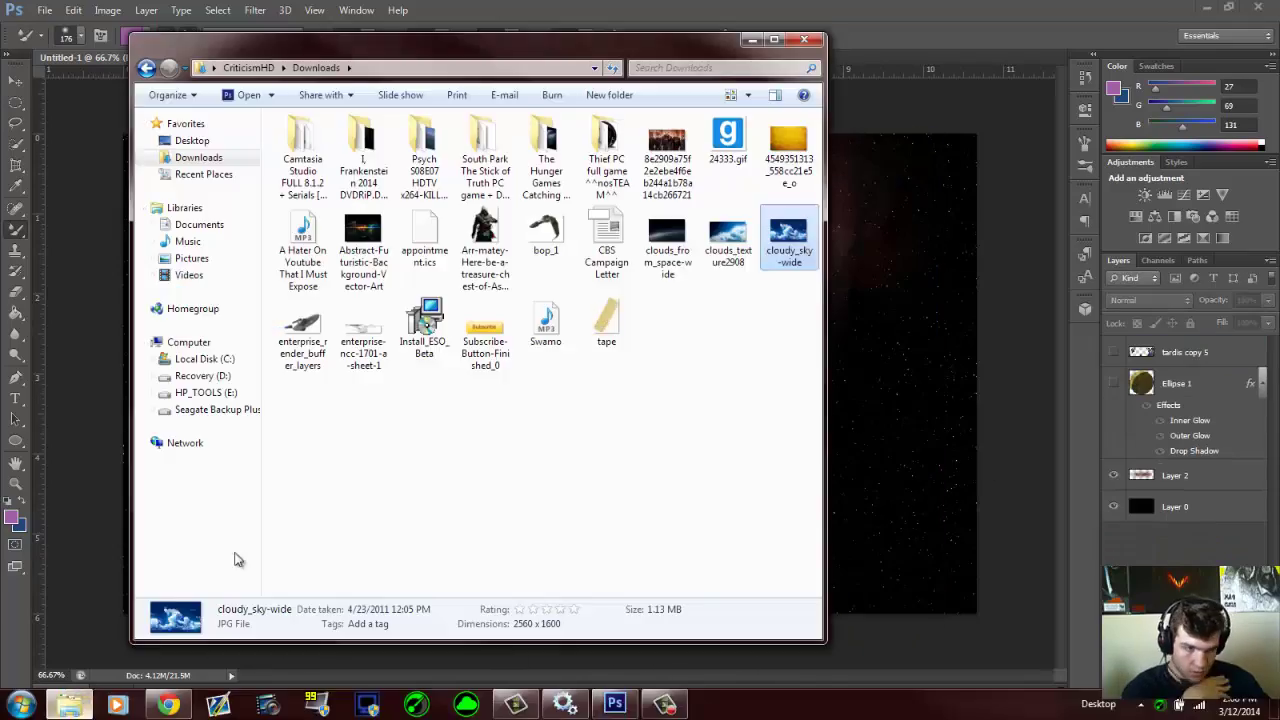
double_click(800, 230)
left_click_drag(800, 229, 334, 491)
key("v")
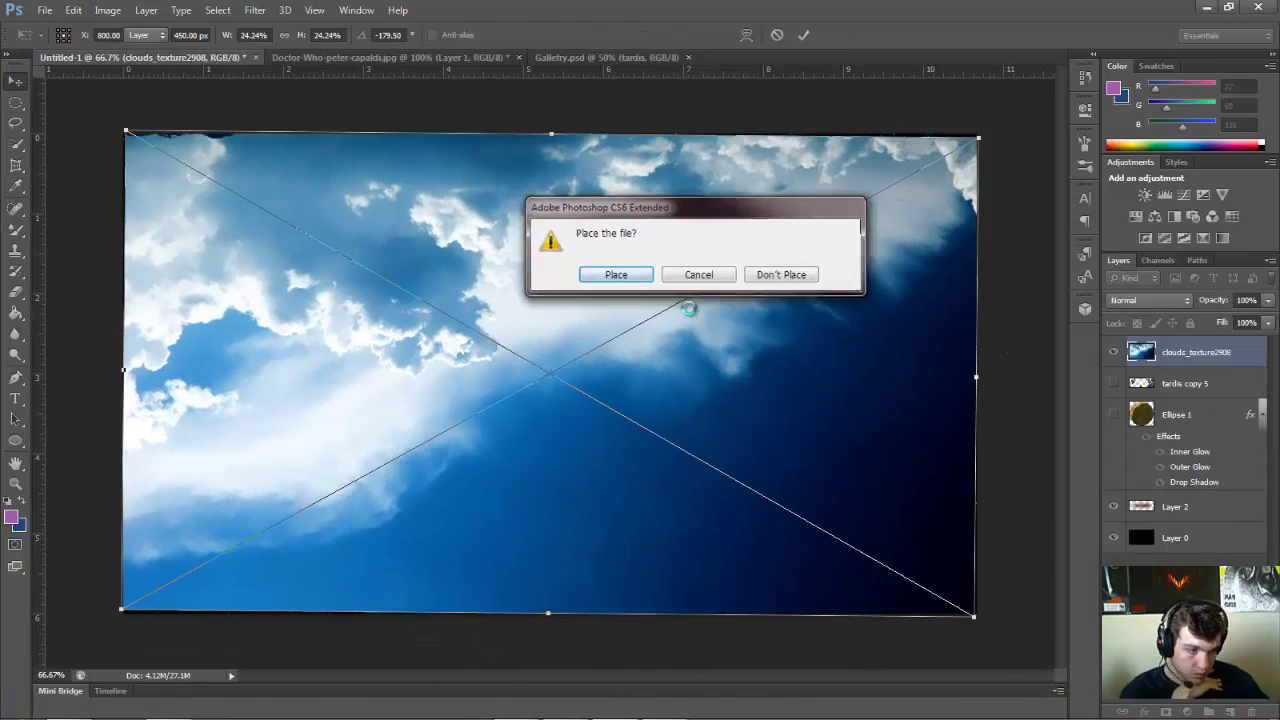
left_click(606, 271)
right_click(1218, 352)
left_click(1029, 579)
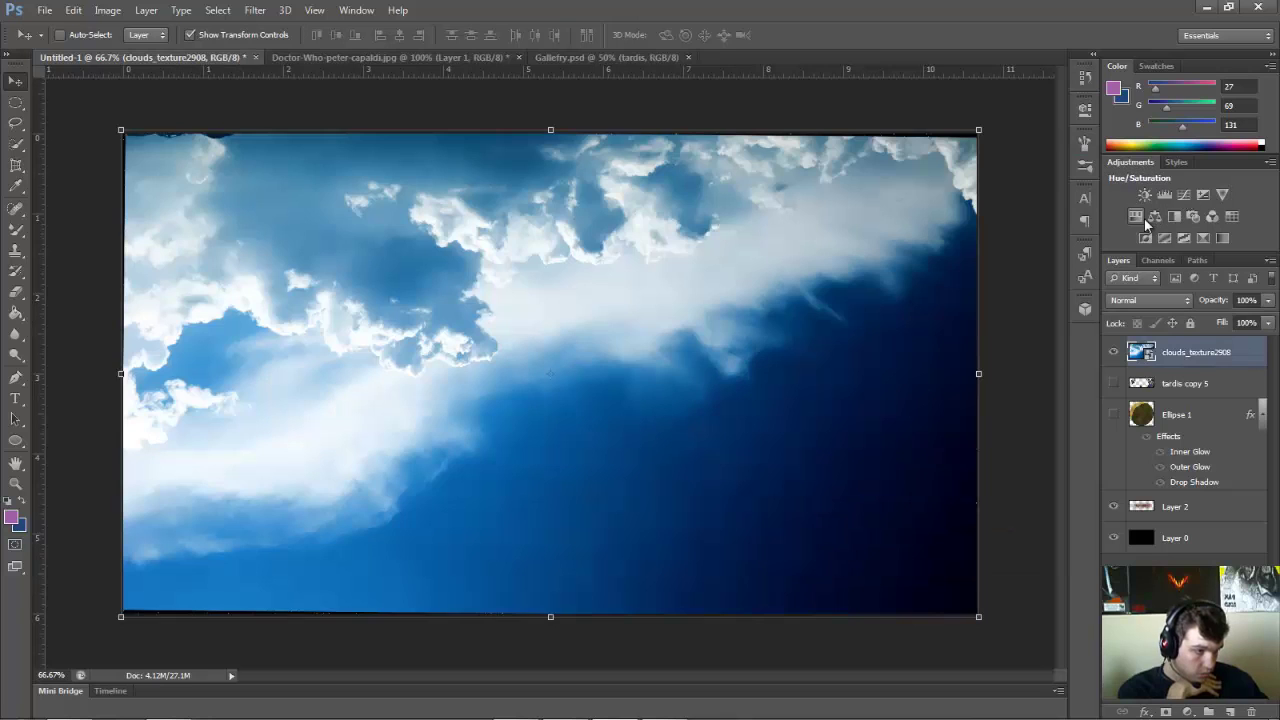
- Turn the clouds grayscale with a Hue/Saturation adjustment layer and delete that adjustment's layer mask
left_click(1154, 216)
left_click_drag(1000, 282, 949, 282)
left_click(960, 355)
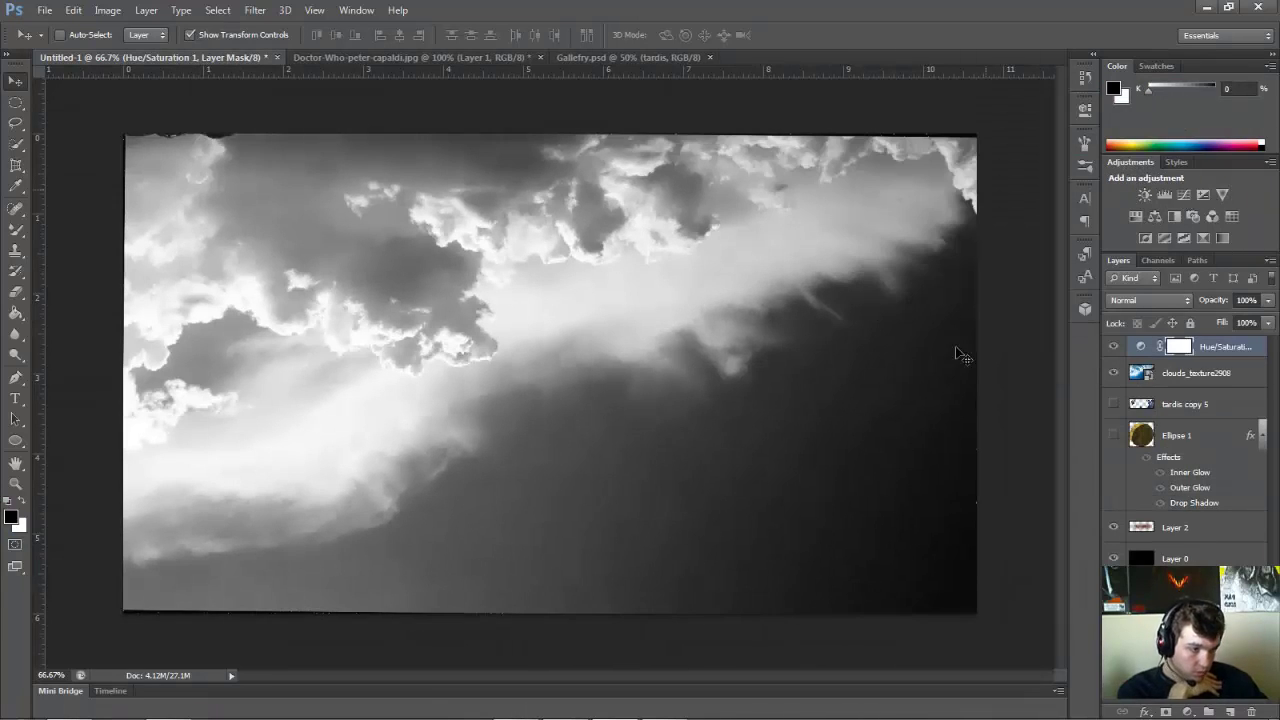
right_click(1179, 346)
left_click(1172, 372)
left_click(1172, 372)
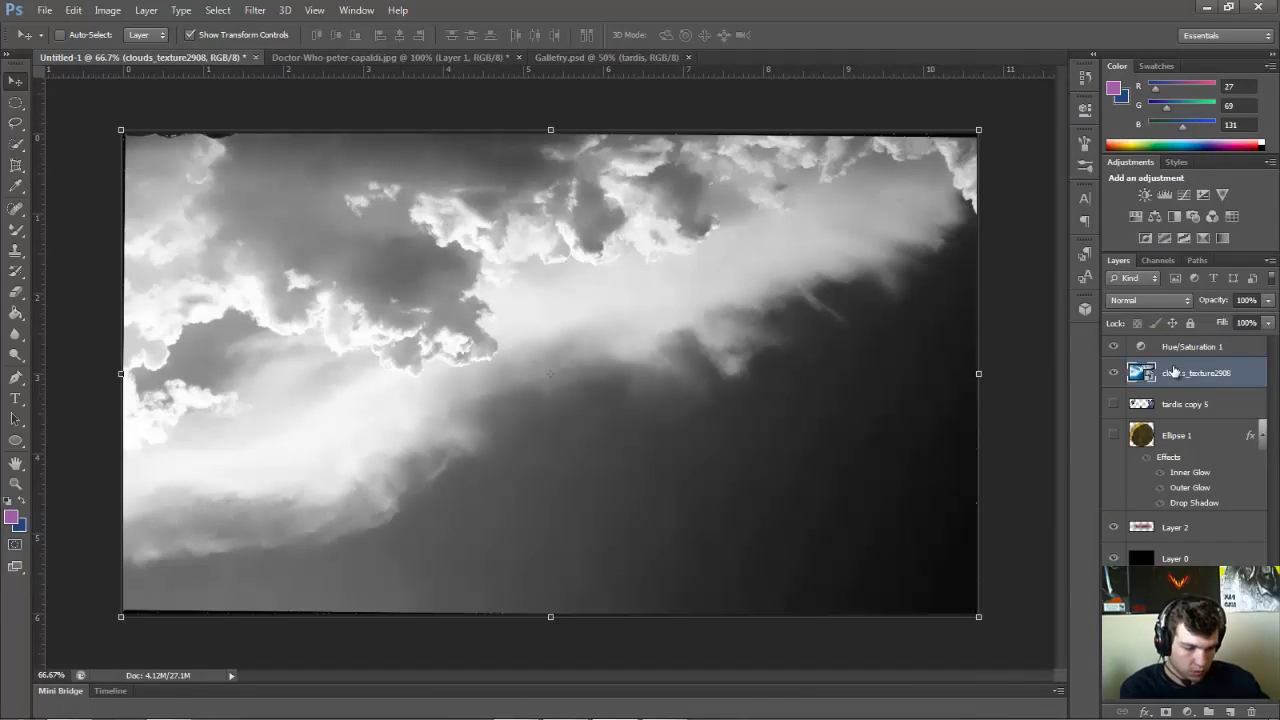
- Try a Gradient Map on the clouds and add Color Balance, Black & White and Levels adjustment layers above them
right_click(1228, 373)
left_click(1228, 242)
left_click(1184, 238)
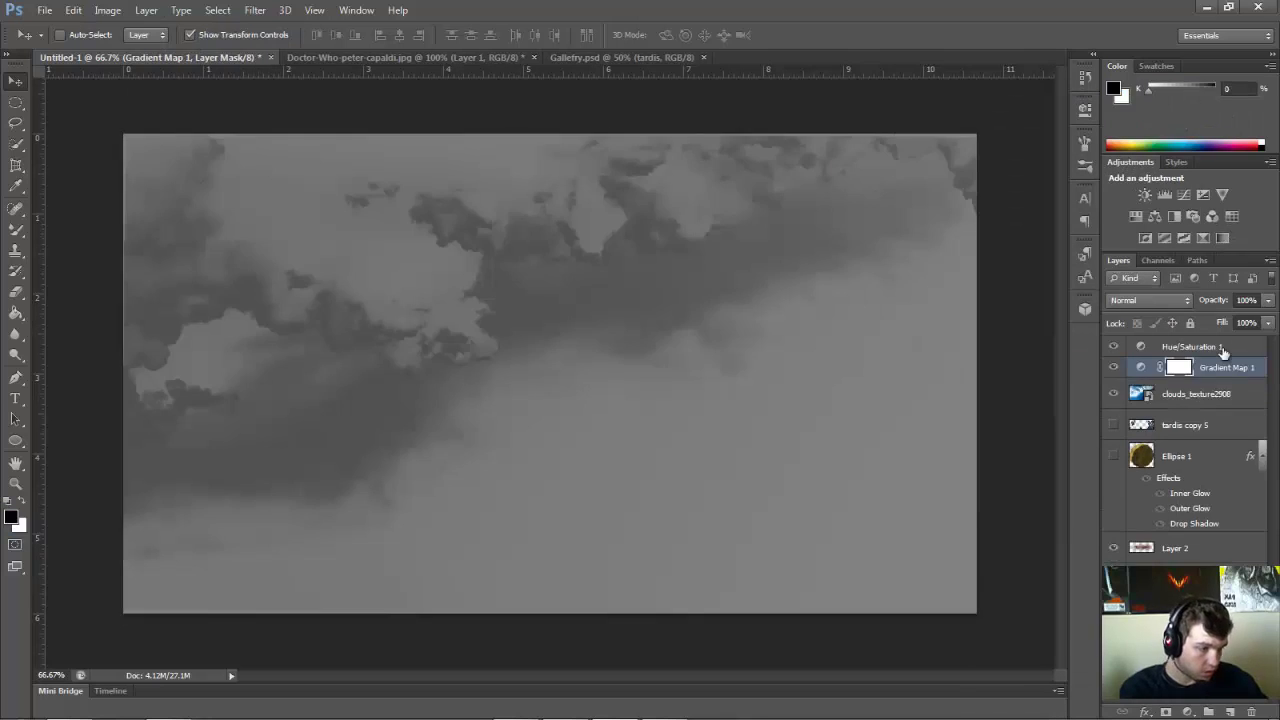
left_click_drag(948, 235, 1025, 238)
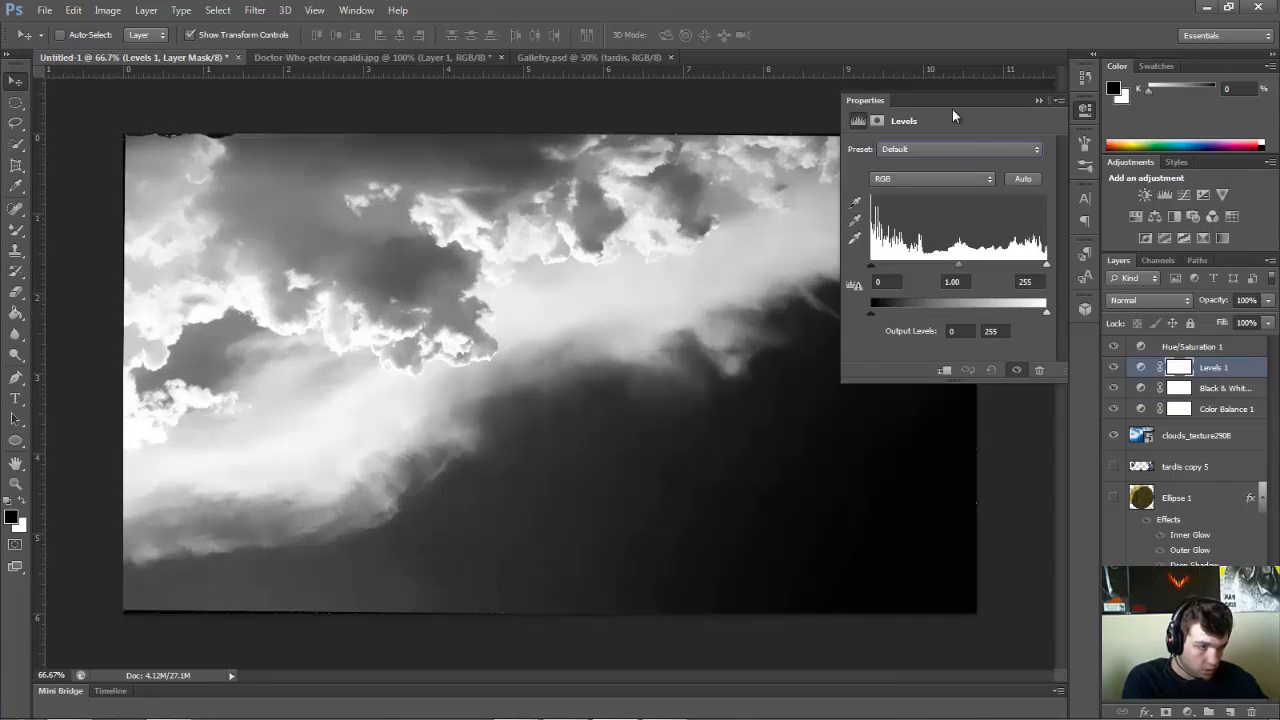
- Merge the clouds with their adjustments beneath the eyes layer and lower the opacity of both layers
left_click(1229, 356)
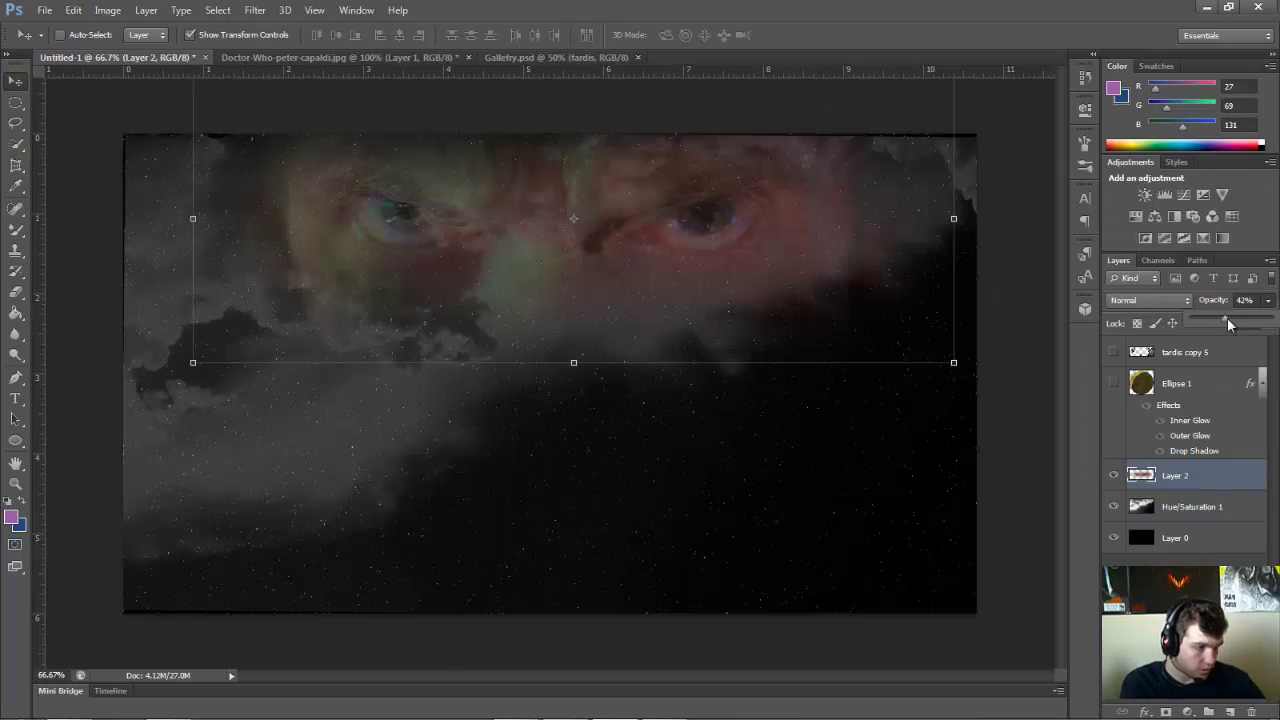
left_click_drag(1227, 317, 1214, 318)
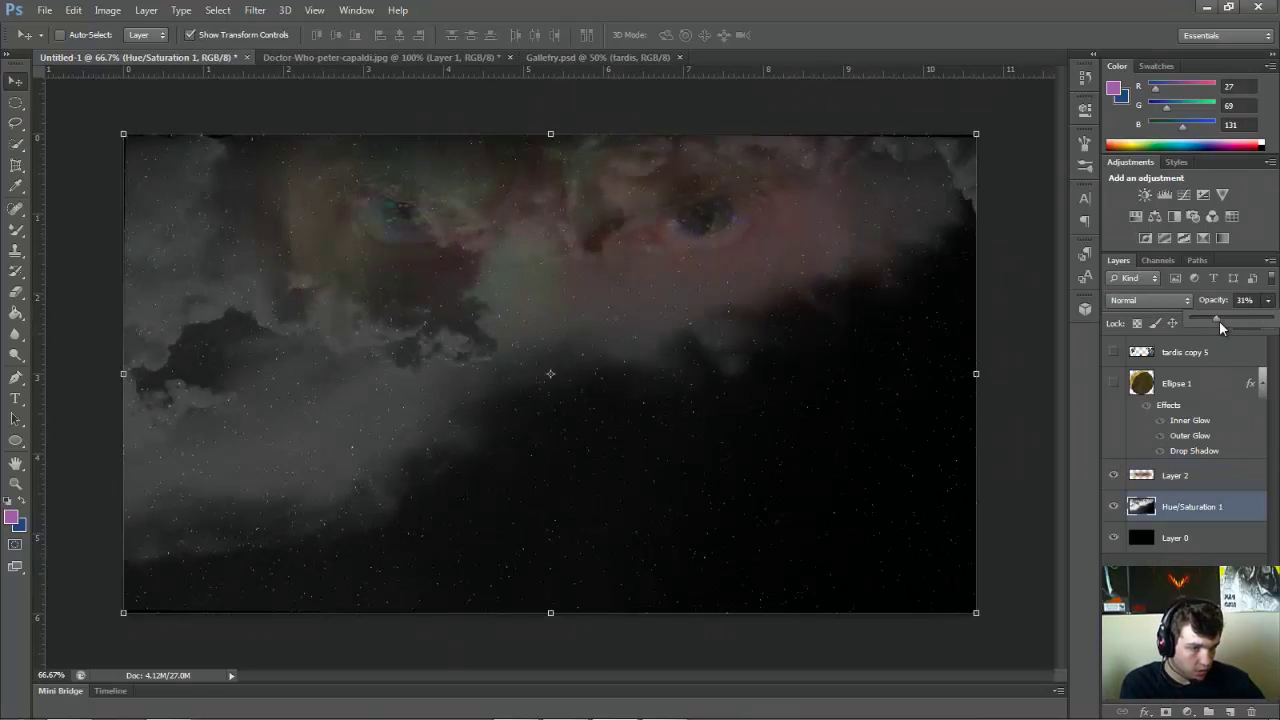
left_click_drag(1219, 320, 1210, 318)
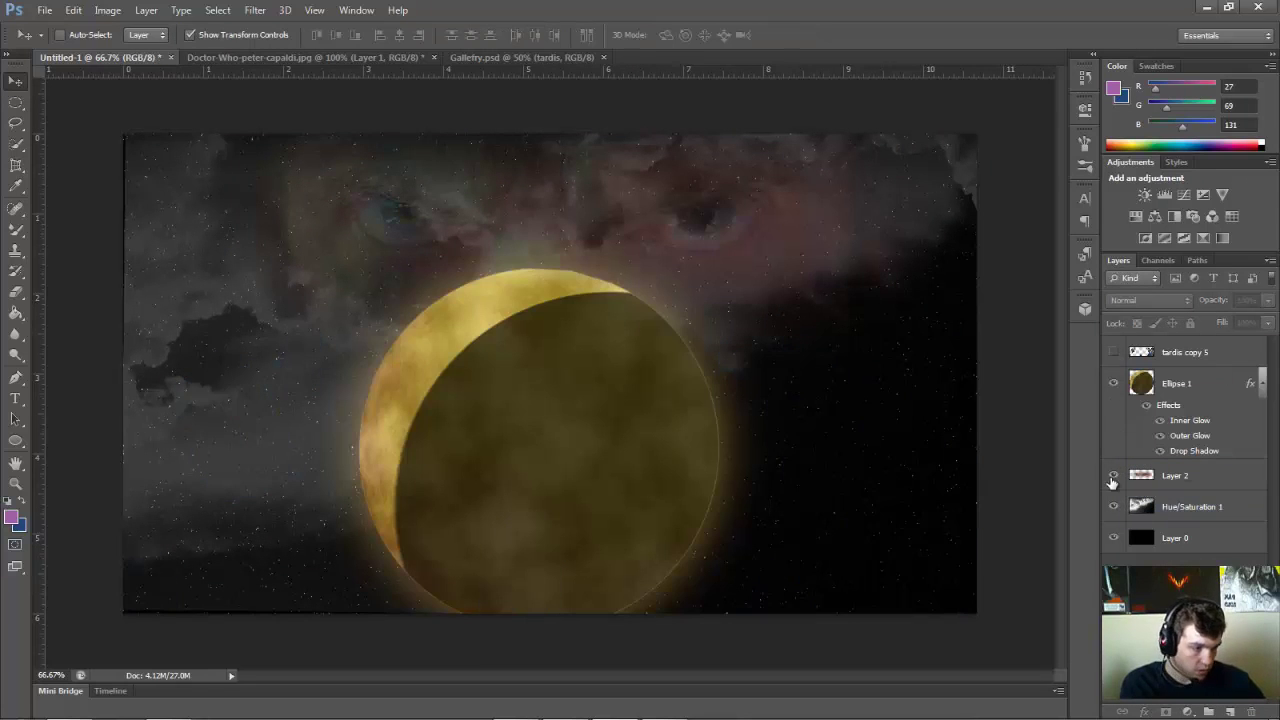
- Add a layer above the eyes, set it to Color Dodge, and brush purple and blue strokes over the clouds
key("ctrl+shift+alt+n")
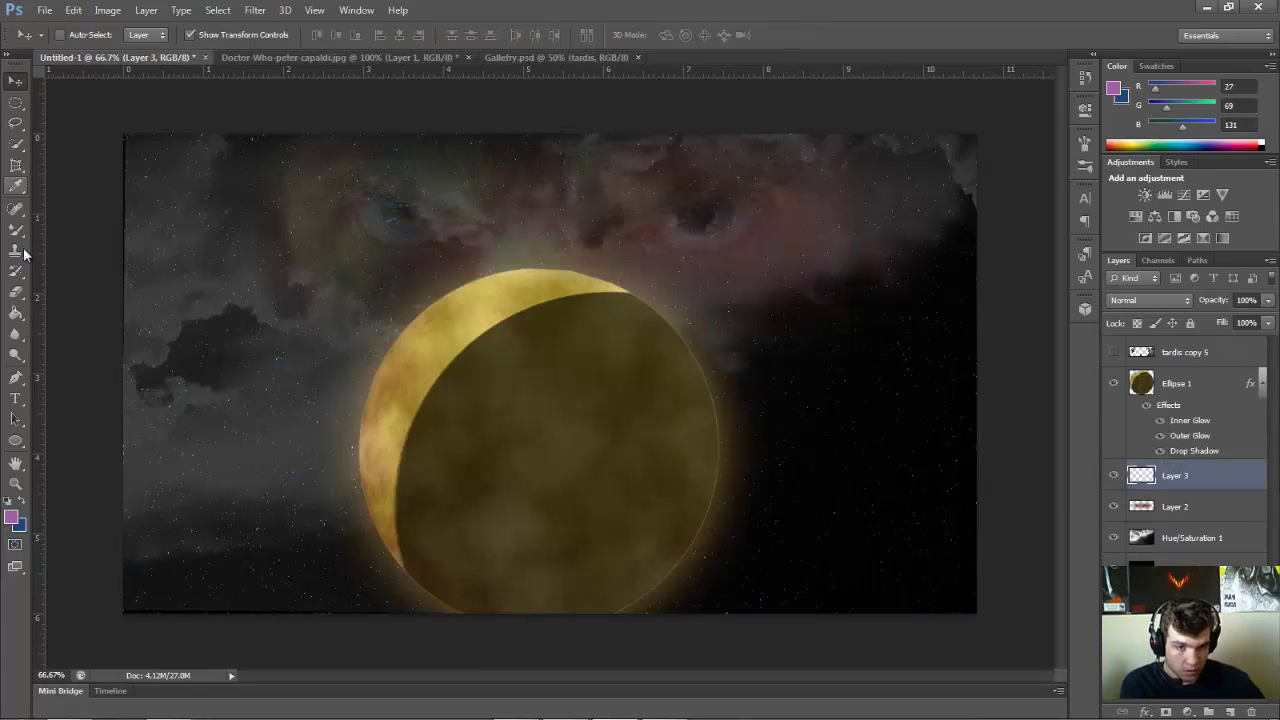
left_click(1150, 300)
left_click(1150, 180)
mouse_move(757, 149)
left_mouse_down()
mouse_move(346, 489)
mouse_move(894, 251)
mouse_move(900, 260)
left_mouse_up()
key("x")
mouse_move(230, 260)
left_mouse_down()
mouse_move(852, 224)
mouse_move(143, 540)
mouse_move(420, 310)
left_mouse_up()
left_click(72, 35)
left_click_drag(181, 85, 30, 85)
left_click_drag(250, 400, 1028, 148)
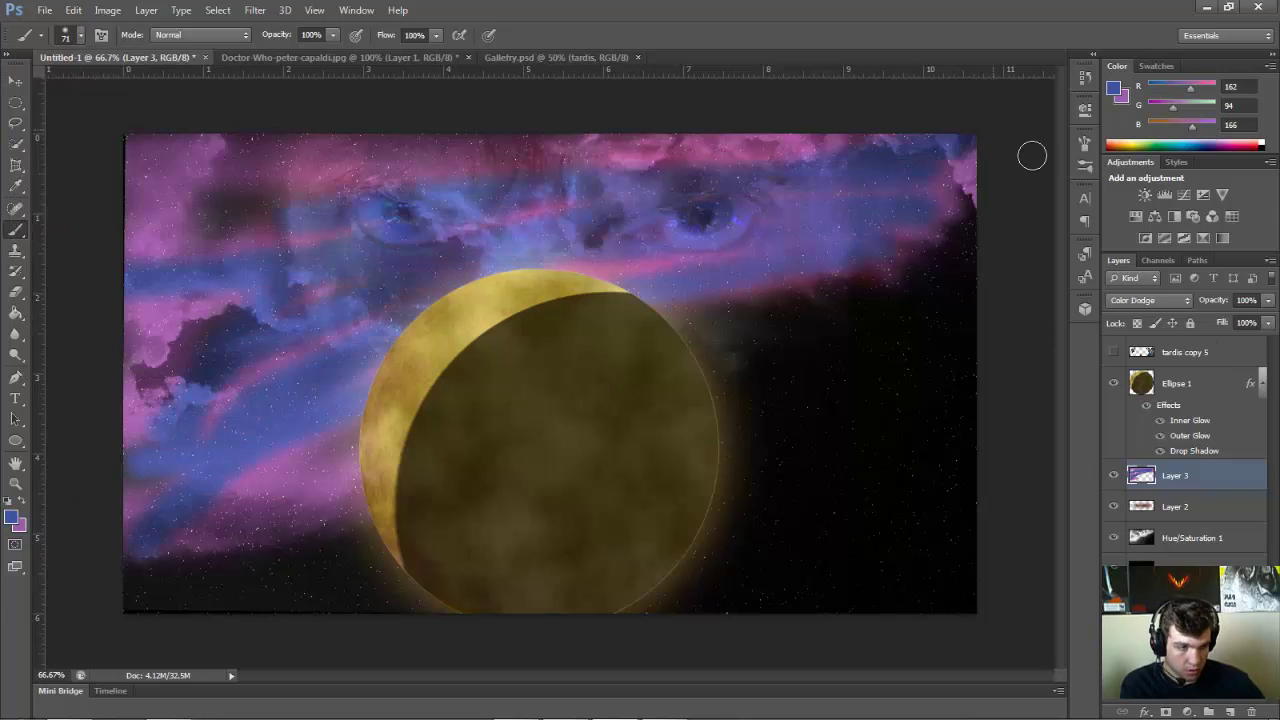
- Blend the painted cloud colors with the Mixer Brush, working in dark red, green and magenta tones
right_click(15, 228)
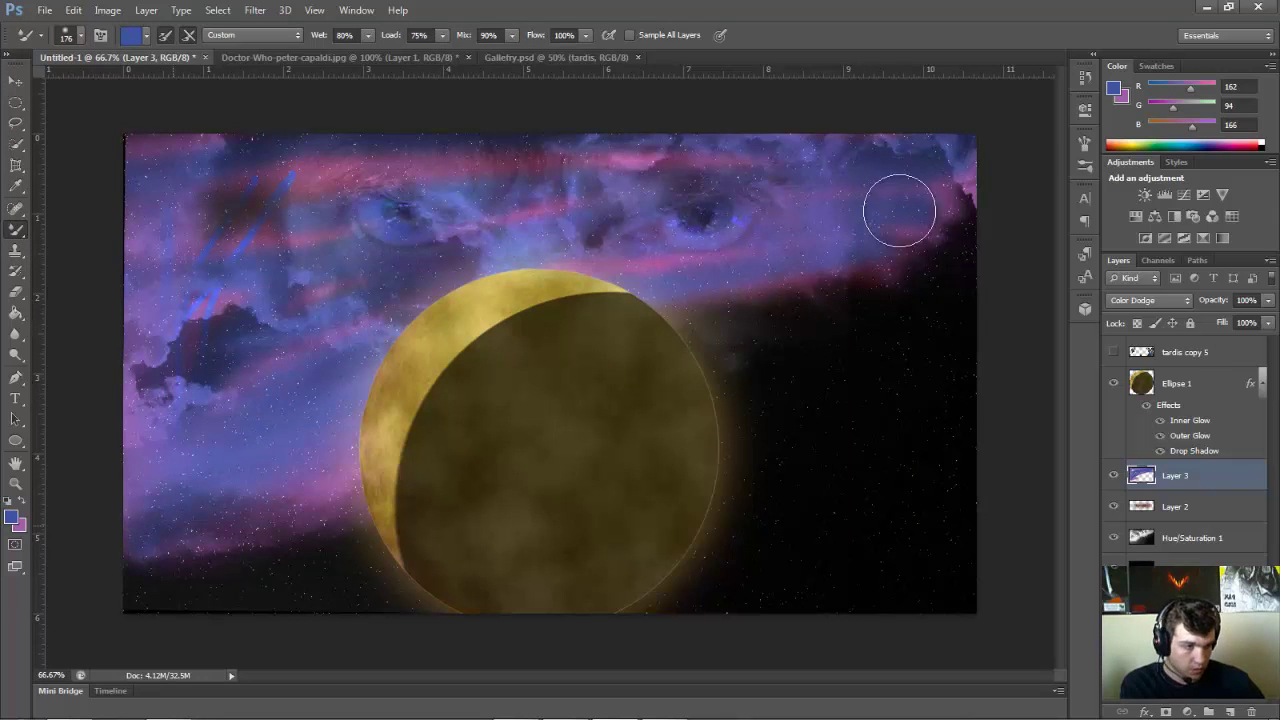
left_click_drag(181, 185, 945, 323)
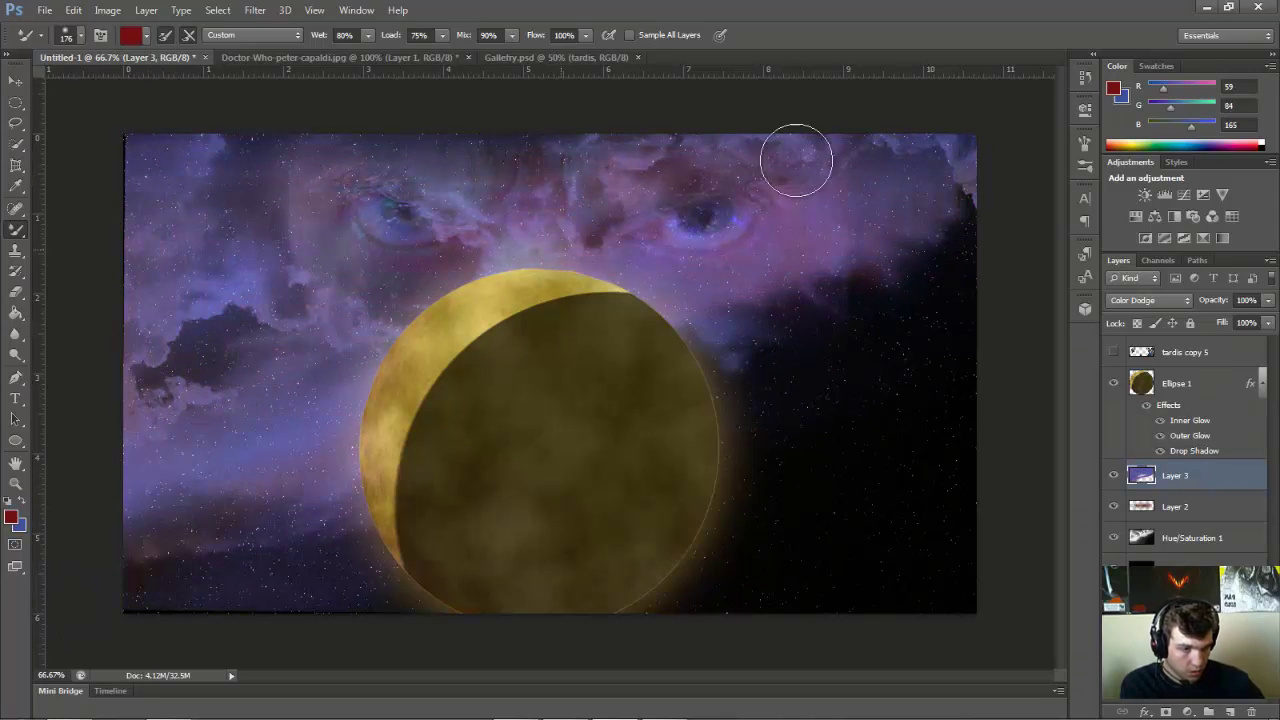
left_click(110, 691)
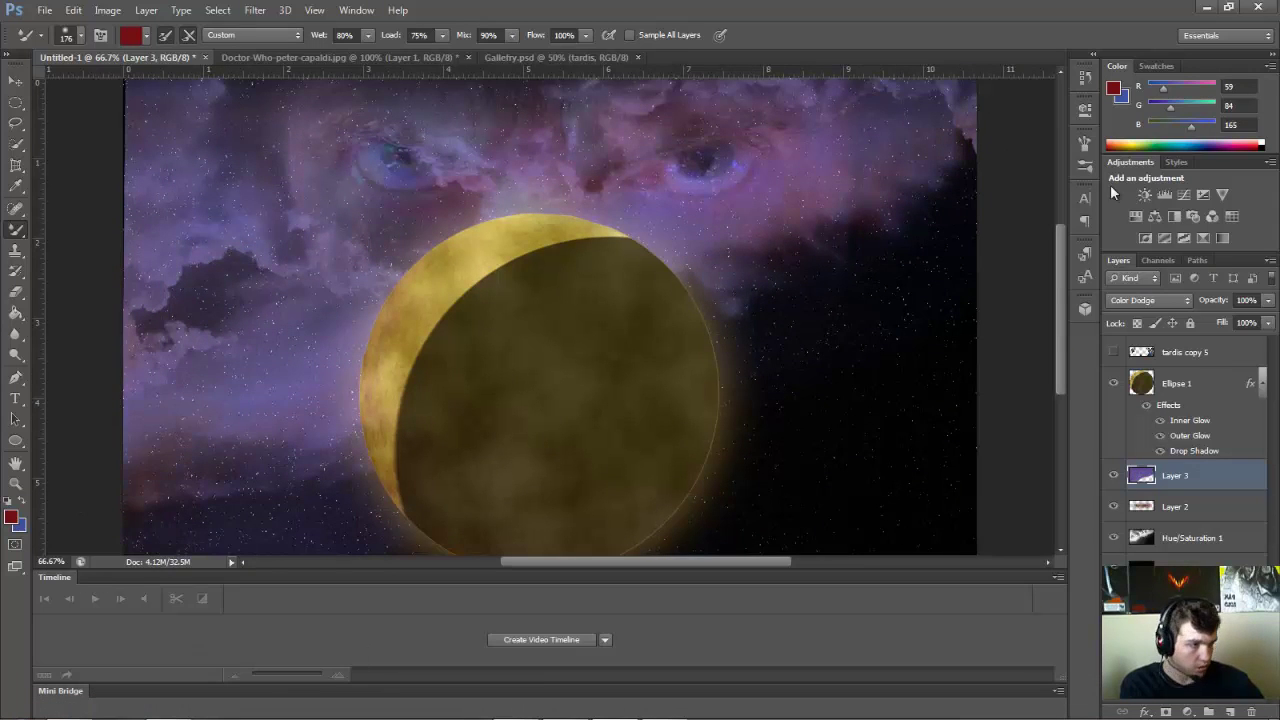
left_click(15, 505)
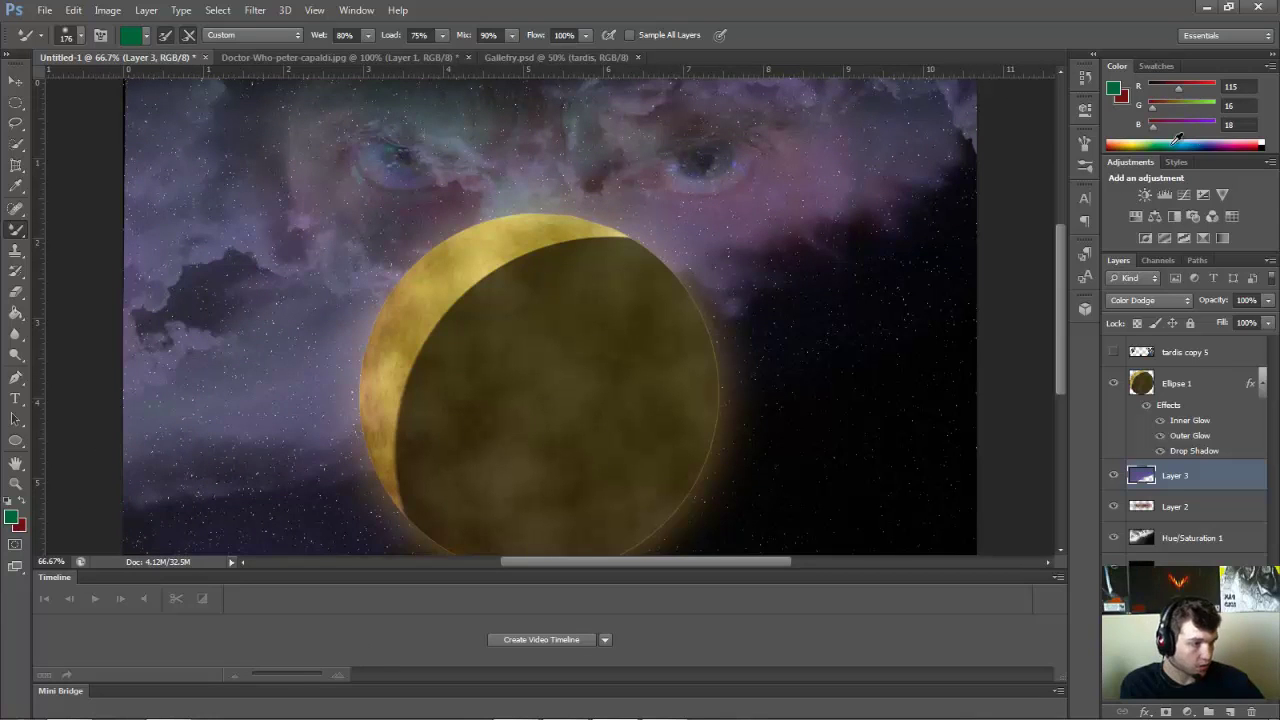
left_click(1178, 140)
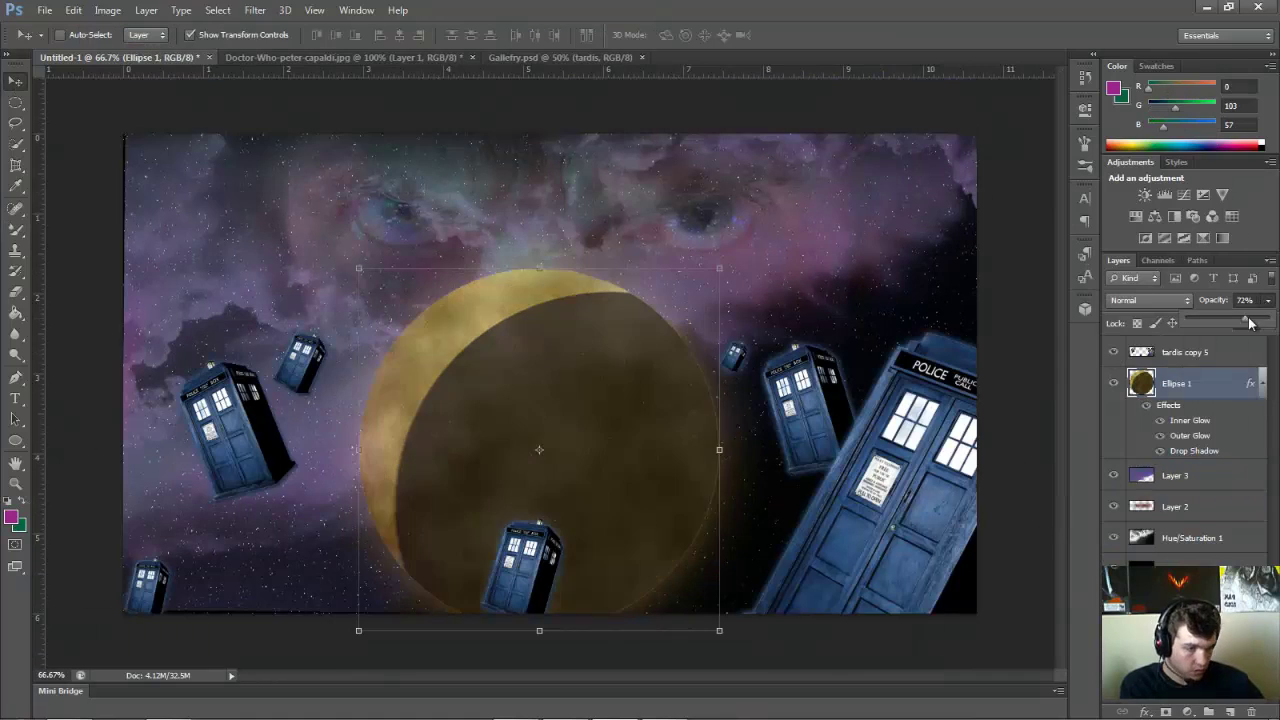
left_click(530, 423)
- Erase the smaller TARDIS copies from the tardis copy 5 layer, keeping only the large one near the canvas's right edge
left_click(1185, 352)
left_click(15, 292)
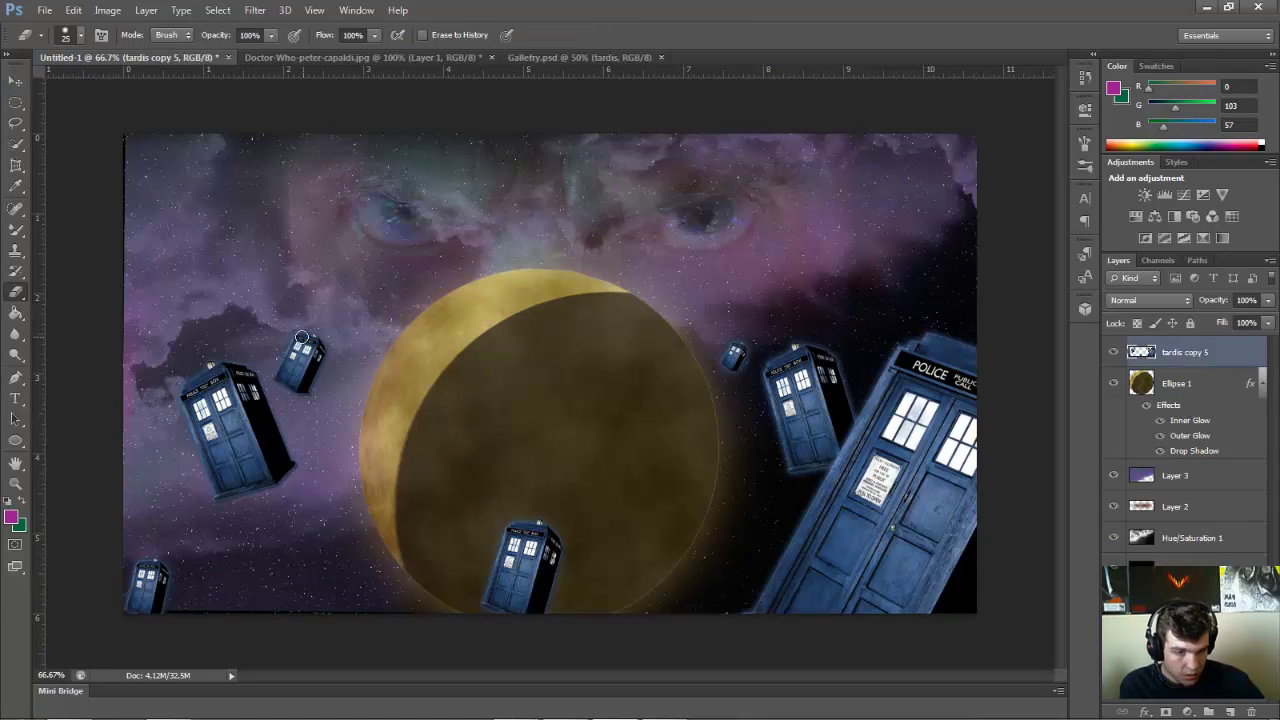
left_click(66, 35)
left_click_drag(290, 340, 310, 390)
left_click_drag(200, 380, 260, 490)
left_click_drag(140, 570, 150, 600)
mouse_move(510, 540)
left_mouse_down()
mouse_move(874, 326)
mouse_move(848, 329)
left_mouse_up()
key("ctrl+alt+z")
key("ctrl+alt+z")
key("ctrl+alt+z")
key("ctrl+alt+z")
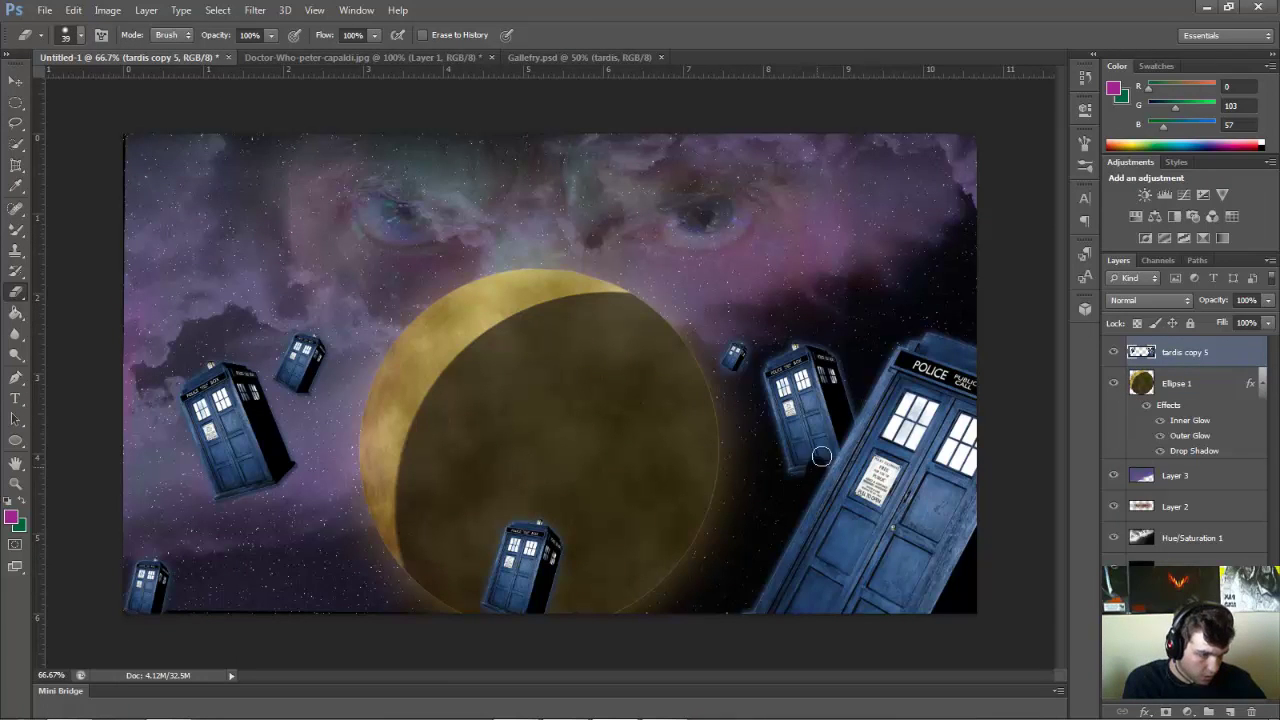
mouse_move(848, 401)
left_mouse_down()
mouse_move(831, 444)
mouse_move(829, 285)
mouse_move(794, 463)
mouse_move(763, 328)
mouse_move(536, 493)
mouse_move(350, 223)
mouse_move(306, 436)
mouse_move(175, 441)
mouse_move(117, 617)
left_mouse_up()
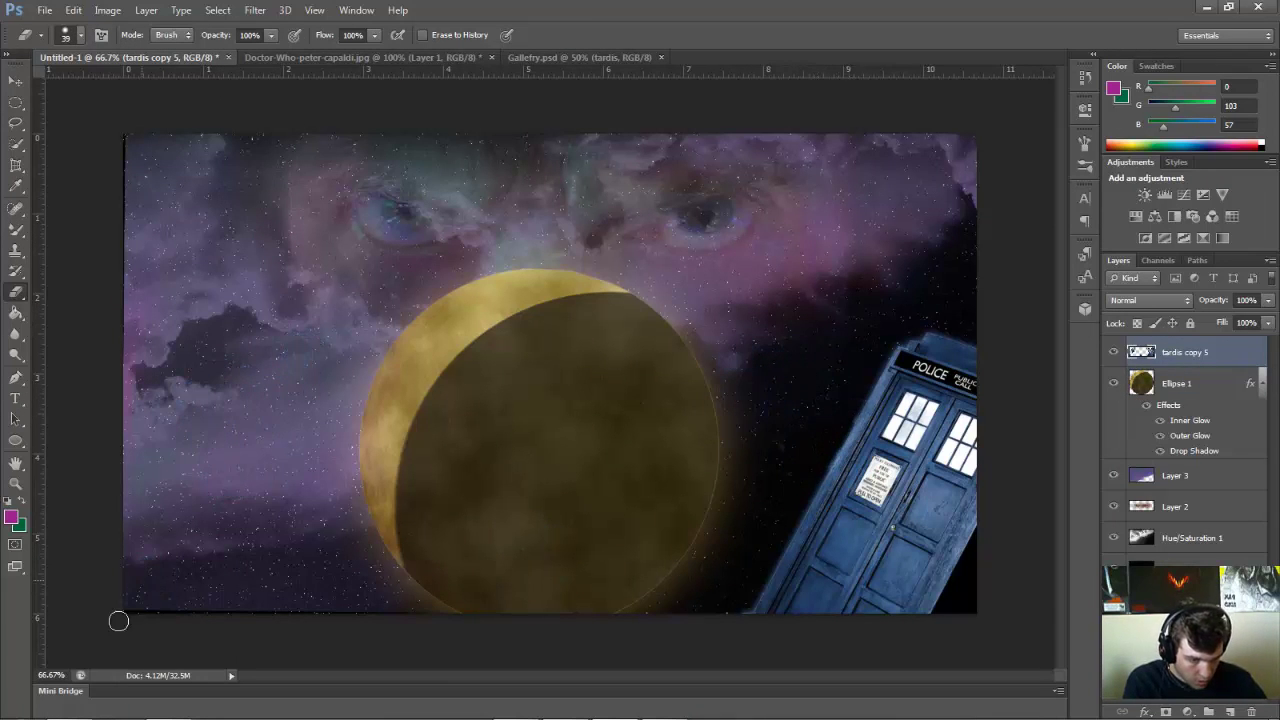
- Free-transform the Hue/Saturation 1 clouds layer to cover the thin gap along the canvas's lower edge
key("alt+bracketleft")
key("alt+bracketleft")
key("alt+bracketleft")
key("alt+bracketleft")
key("ctrl+t")
key("Escape")
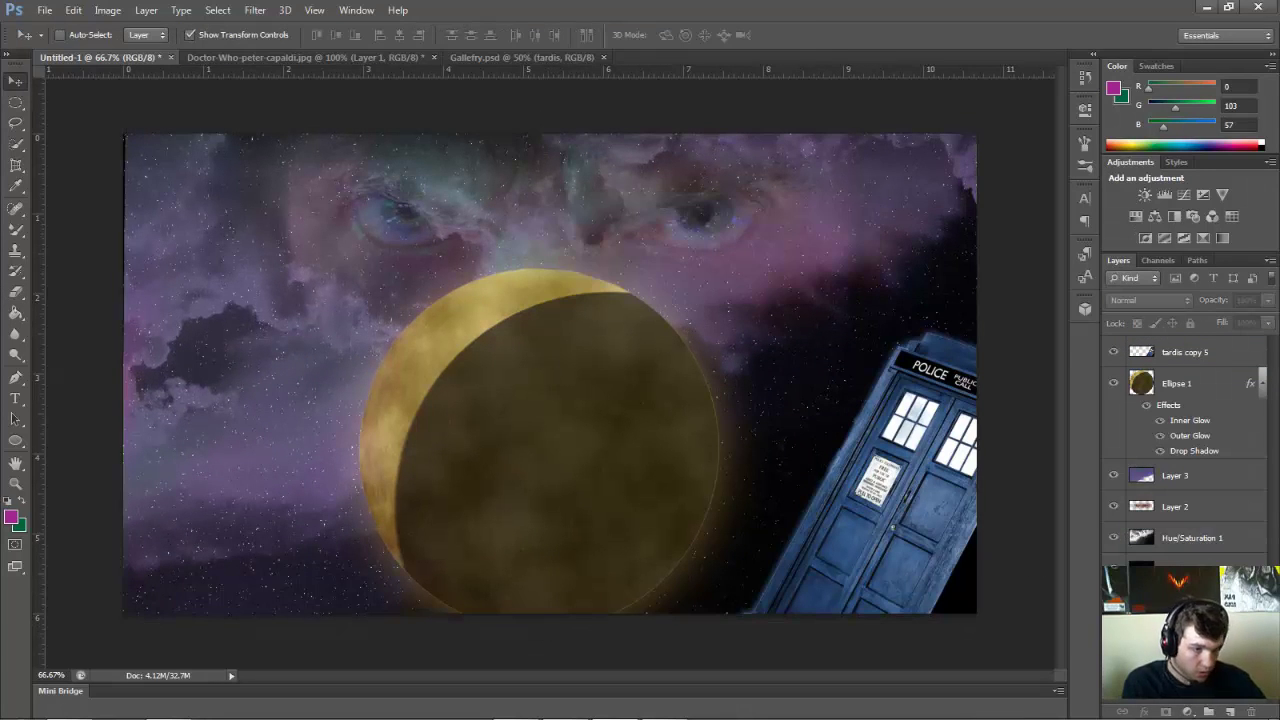
- Add the text "Critic Designs" in black 17 pt Weird Science font at the canvas's lower-left corner
key("t")
left_click(139, 601)
left_click(171, 35)
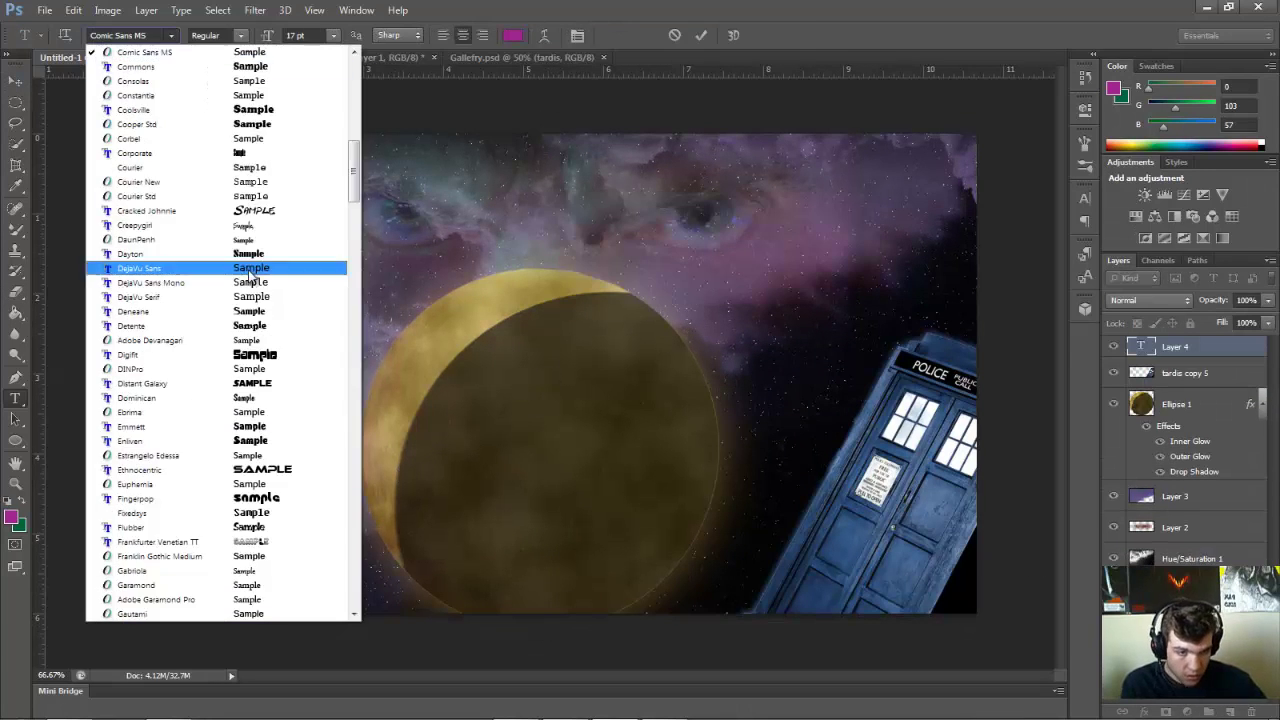
scroll(282, 400, "down", 10)
left_click(282, 519)
left_click_drag(150, 585, 250, 588)
key("ctrl+a")
key("ctrl+Return")
key("d")
- Give the Critic Designs text layer Outer Glow and Drop Shadow effects, choosing a new glow color
double_click(1195, 347)
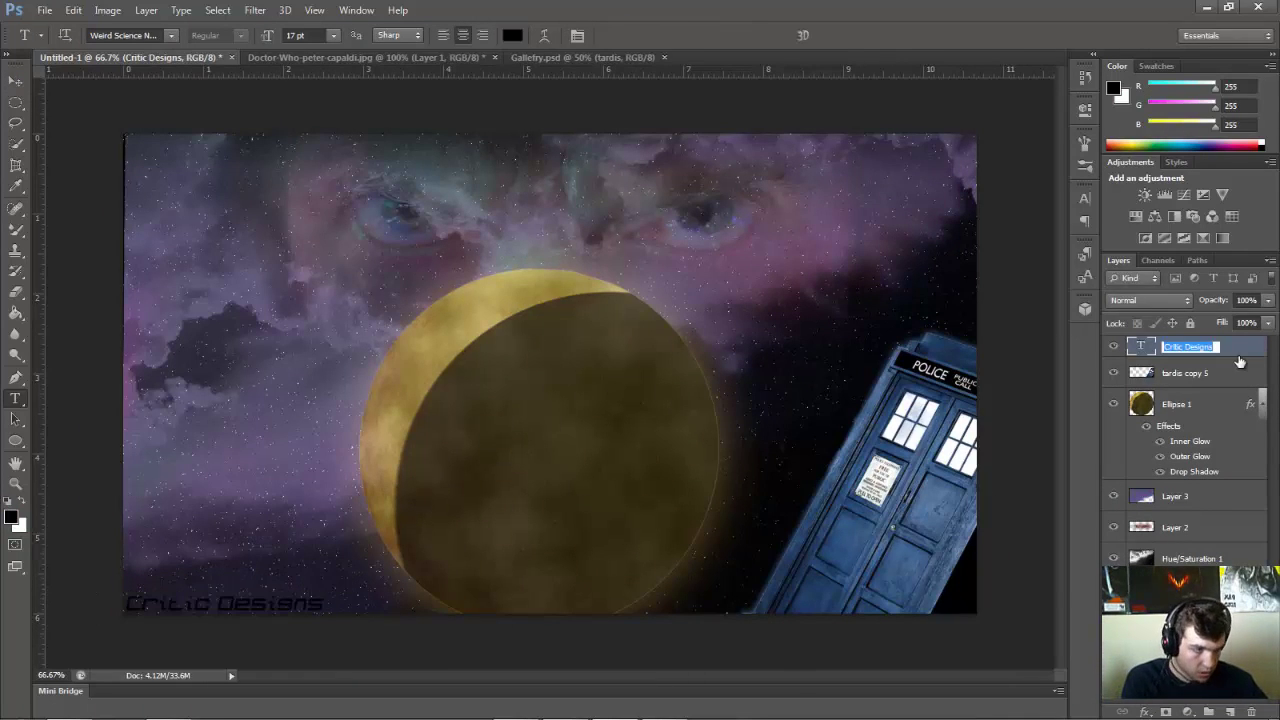
double_click(1240, 350)
left_click(784, 452)
left_click(812, 452)
left_click(935, 320)
left_click(1186, 209)
- Add a Gradient Overlay to the Critic Designs text, replacing the black-to-white gradient with another one, and apply the layer style
left_click(784, 417)
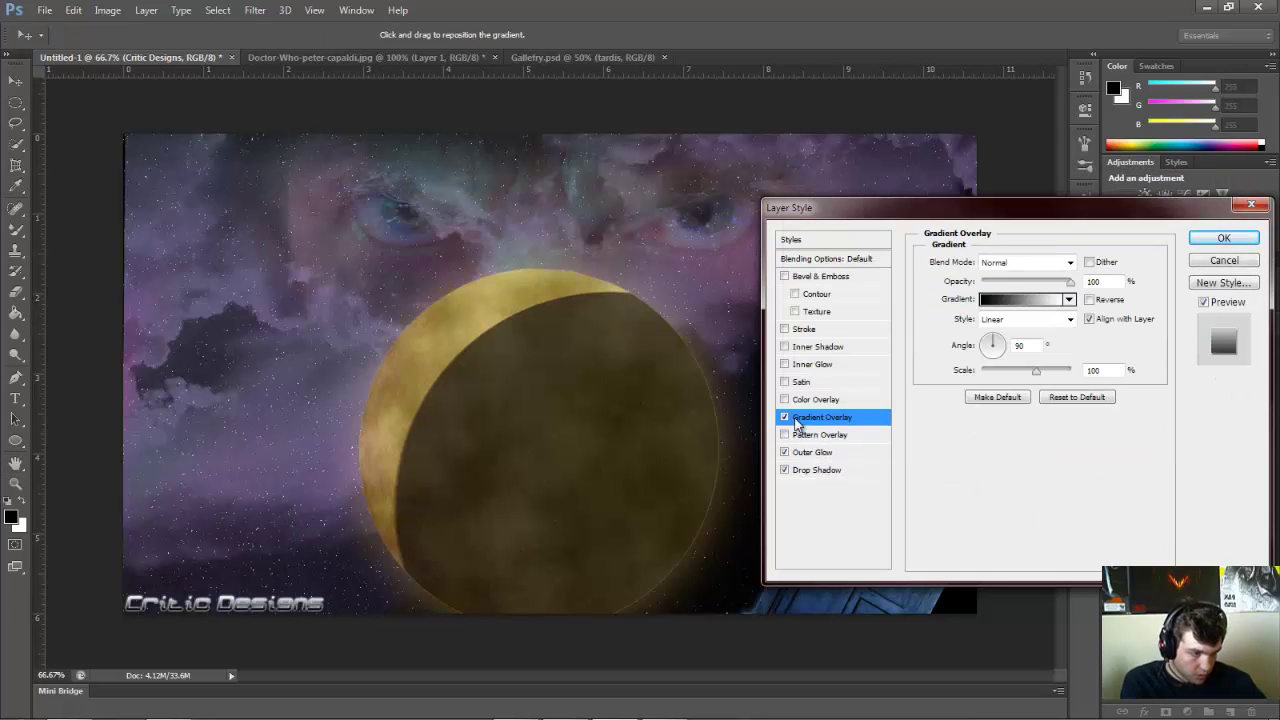
left_click(1020, 299)
left_click(969, 323)
left_click(1223, 209)
left_click(1224, 238)
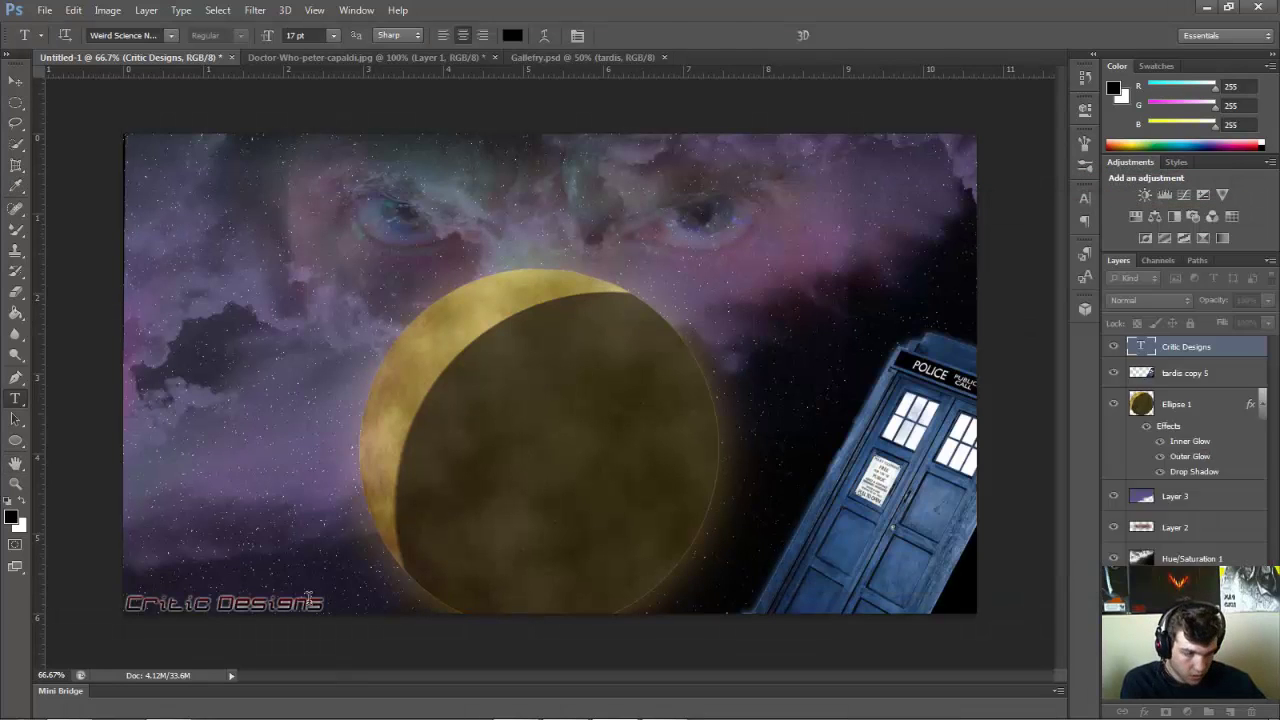
- Remove the final "s" from the Critic Designs text and shift the text slightly at the canvas's lower-left corner
left_click(308, 600)
key("BackSpace")
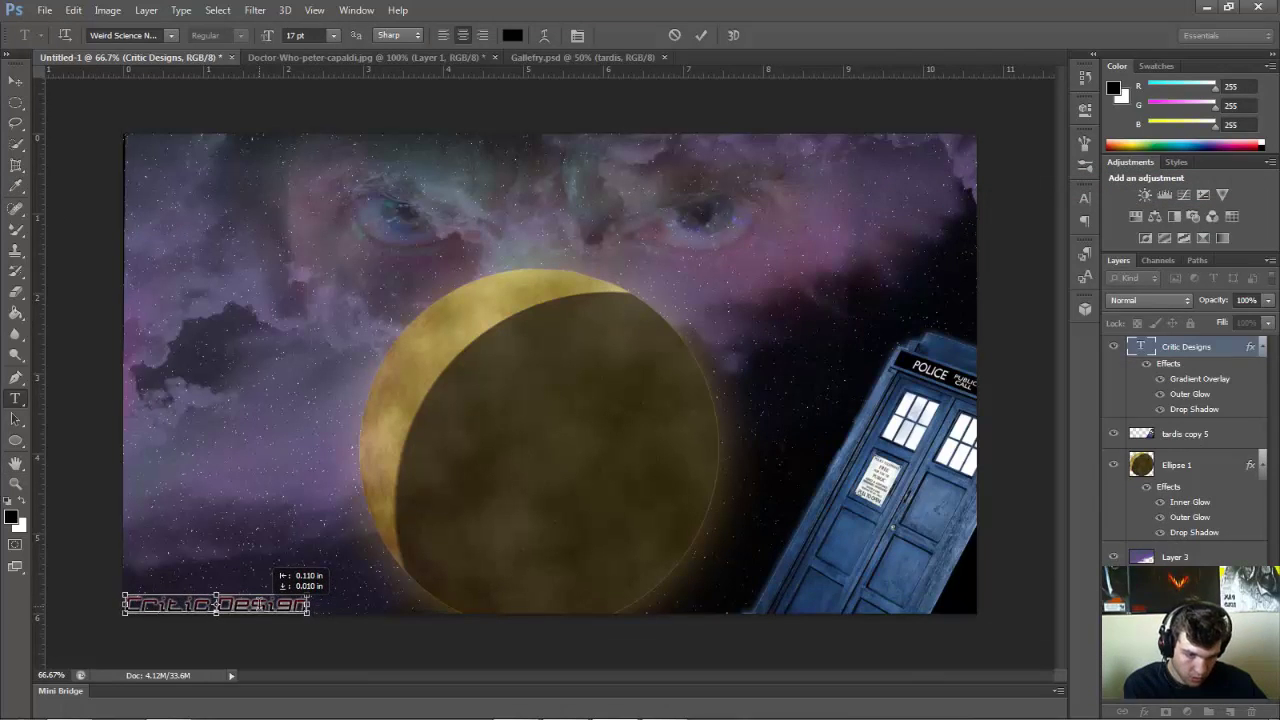